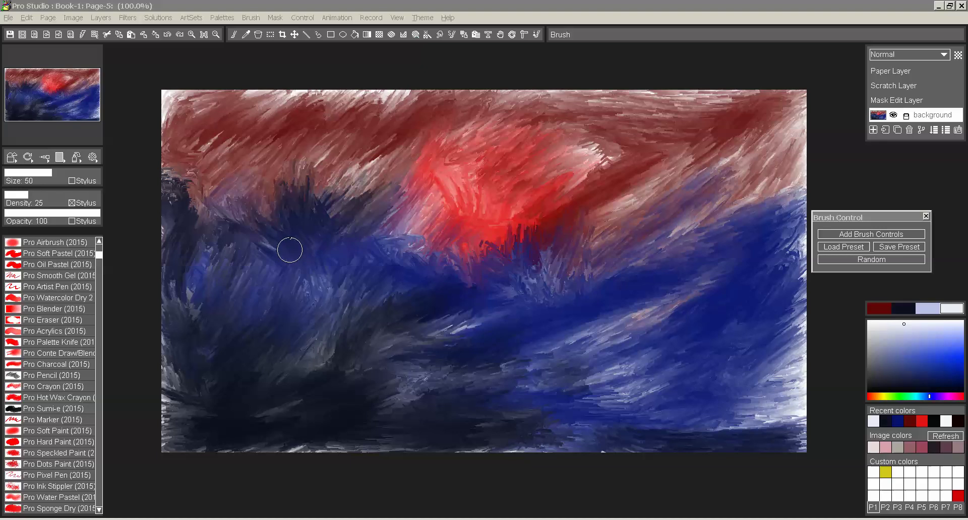
Check the About information, then paint a pale grey-white foliage patch over the left blue area
click(448, 18)
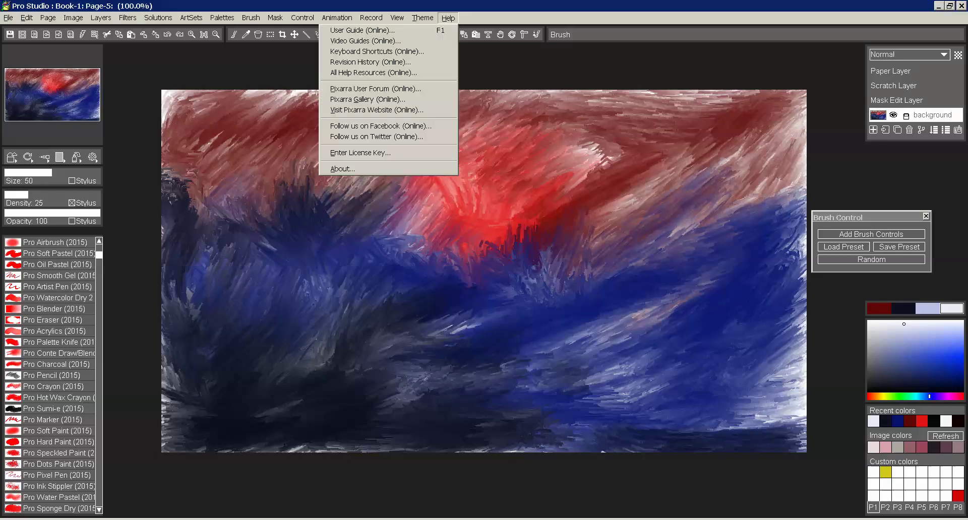
click(370, 169)
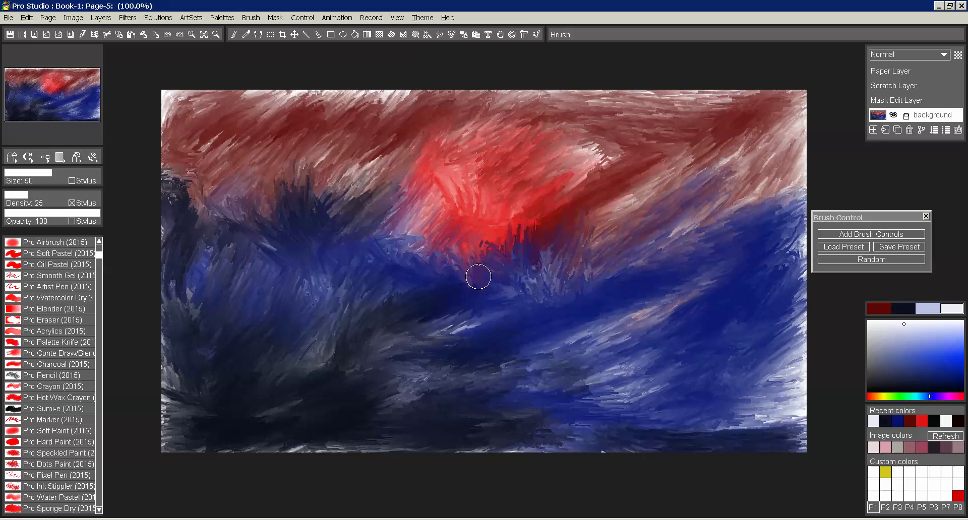
mouse_move(360, 325)
mouse_down()
mouse_move(373, 285)
mouse_move(359, 274)
mouse_move(369, 294)
mouse_move(348, 296)
mouse_move(382, 266)
mouse_move(400, 297)
mouse_move(380, 289)
mouse_move(384, 276)
mouse_move(384, 301)
mouse_move(409, 289)
mouse_up()
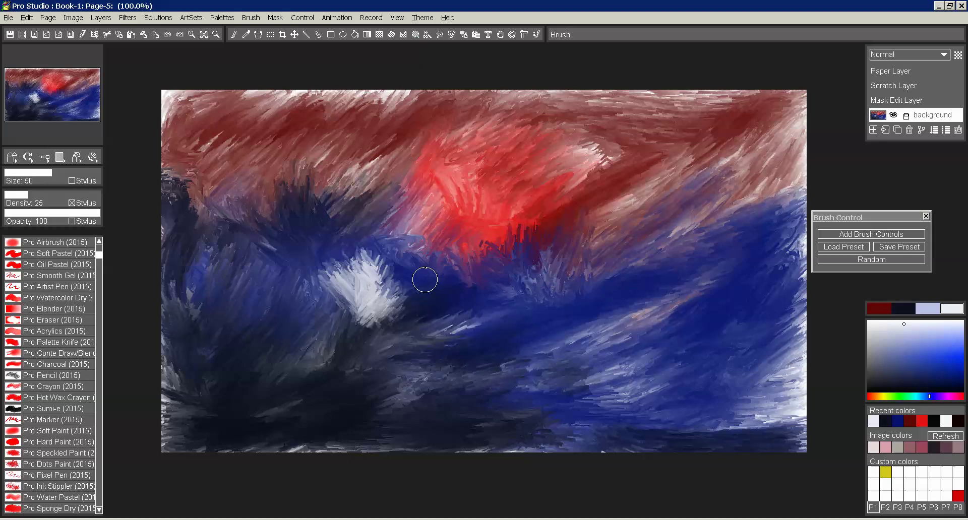
mouse_move(425, 279)
mouse_down()
mouse_move(383, 315)
mouse_move(424, 302)
mouse_move(320, 320)
mouse_move(240, 313)
mouse_move(363, 329)
mouse_move(304, 299)
mouse_move(323, 275)
mouse_move(292, 253)
mouse_move(310, 214)
mouse_up()
Add deep blue strokes sampled from the painting, then paint a crimson trunk in the lower centre
right_click(763, 311)
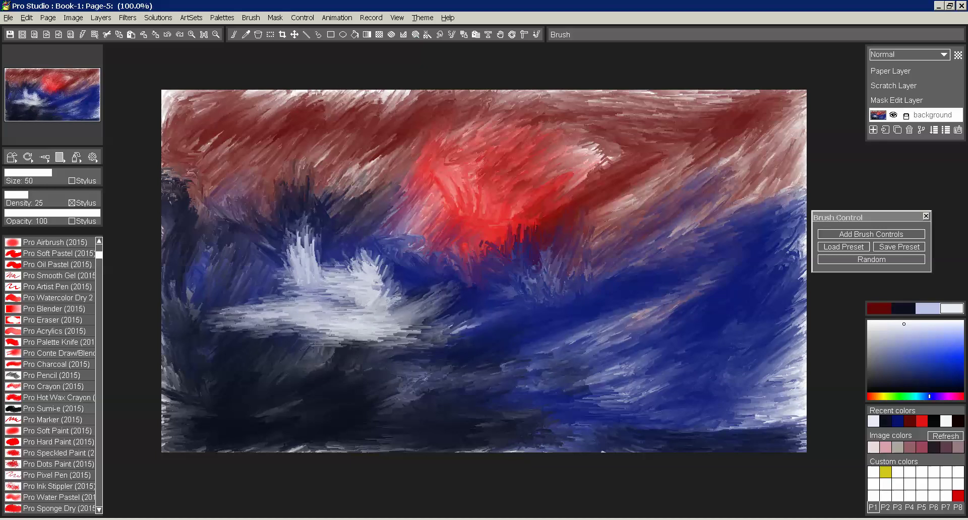
mouse_move(377, 309)
mouse_down()
mouse_move(382, 239)
mouse_move(384, 292)
mouse_move(394, 273)
mouse_move(368, 277)
mouse_move(352, 264)
mouse_move(350, 275)
mouse_move(320, 207)
mouse_move(300, 247)
mouse_move(331, 233)
mouse_move(290, 204)
mouse_move(297, 241)
mouse_move(268, 237)
mouse_move(280, 256)
mouse_move(262, 253)
mouse_move(250, 286)
mouse_move(281, 295)
mouse_move(264, 298)
mouse_move(276, 337)
mouse_move(436, 345)
mouse_move(410, 326)
mouse_move(474, 323)
mouse_move(274, 342)
mouse_move(306, 336)
mouse_move(226, 333)
mouse_move(307, 316)
mouse_move(265, 338)
mouse_move(321, 330)
mouse_move(347, 346)
mouse_move(329, 362)
mouse_move(514, 350)
mouse_move(405, 347)
mouse_move(485, 333)
mouse_move(503, 310)
mouse_move(435, 323)
mouse_move(418, 307)
mouse_move(454, 282)
mouse_move(424, 262)
mouse_move(410, 304)
mouse_move(421, 299)
mouse_move(427, 269)
mouse_move(414, 255)
mouse_move(318, 228)
mouse_move(345, 261)
mouse_move(346, 227)
mouse_move(400, 307)
mouse_up()
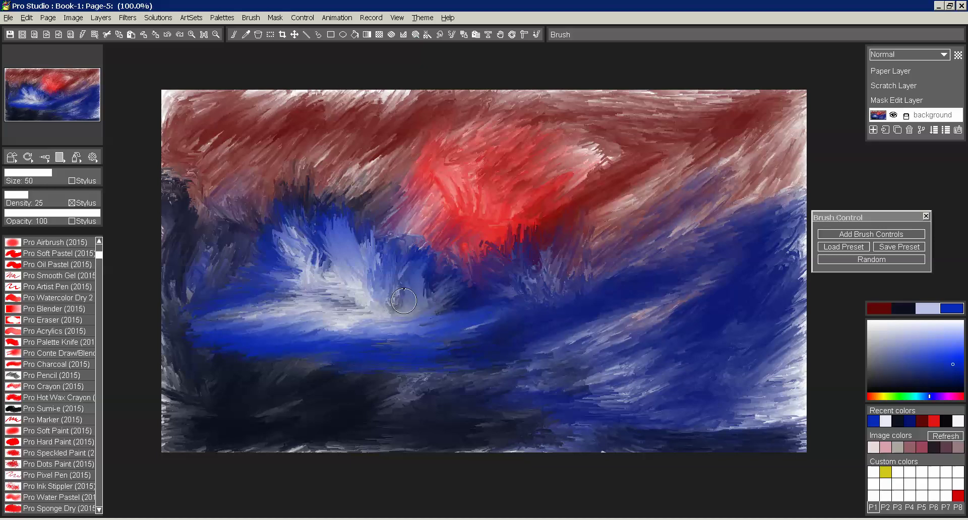
mouse_move(404, 301)
mouse_down()
mouse_move(397, 327)
mouse_move(427, 341)
mouse_move(532, 351)
mouse_move(477, 361)
mouse_move(477, 374)
mouse_move(559, 403)
mouse_move(478, 415)
mouse_up()
click(959, 396)
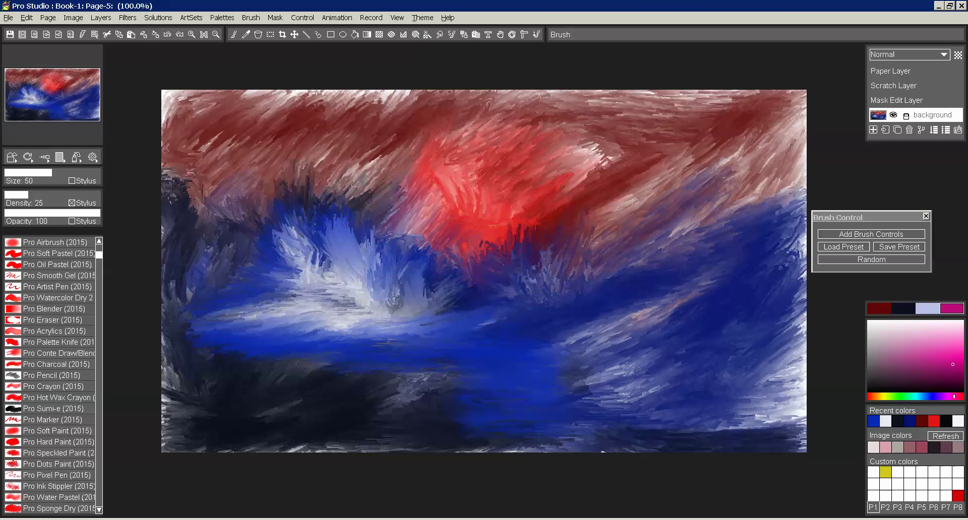
mouse_move(521, 344)
mouse_down()
mouse_move(472, 368)
mouse_move(583, 361)
mouse_move(509, 401)
mouse_move(443, 404)
mouse_move(482, 339)
mouse_move(497, 341)
mouse_move(475, 282)
mouse_up()
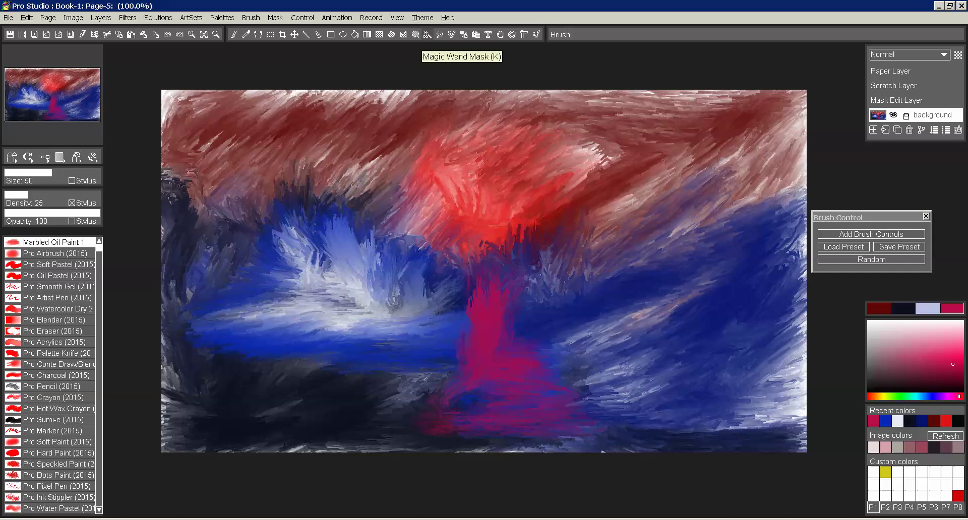
click(422, 18)
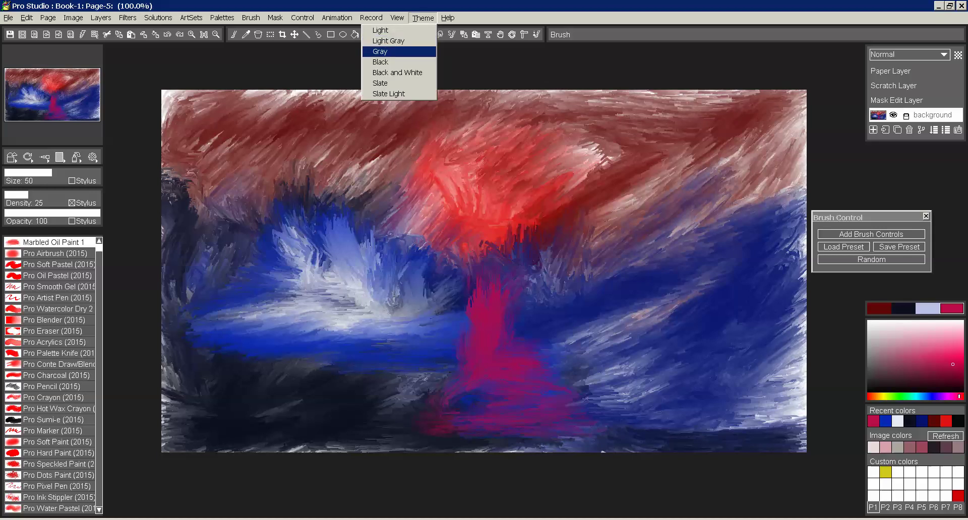
click(379, 52)
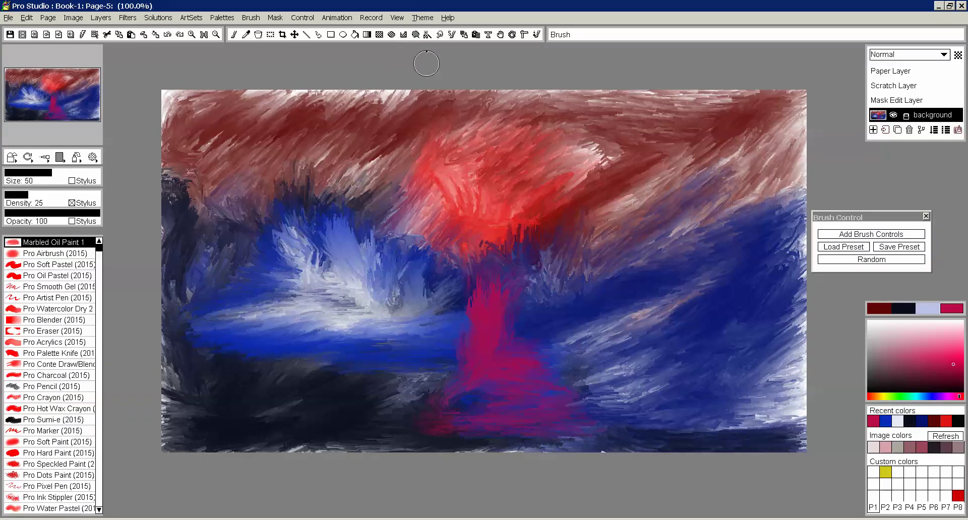
key(alt+t)
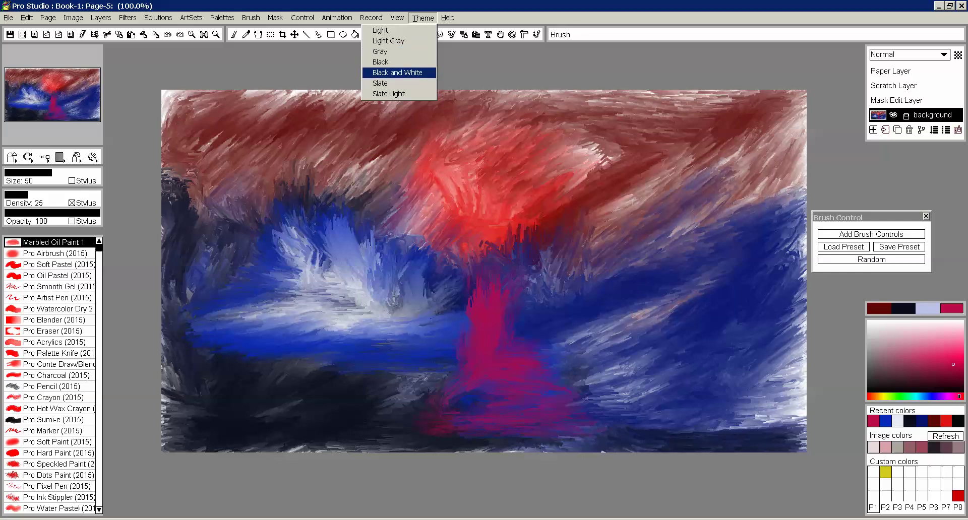
click(397, 72)
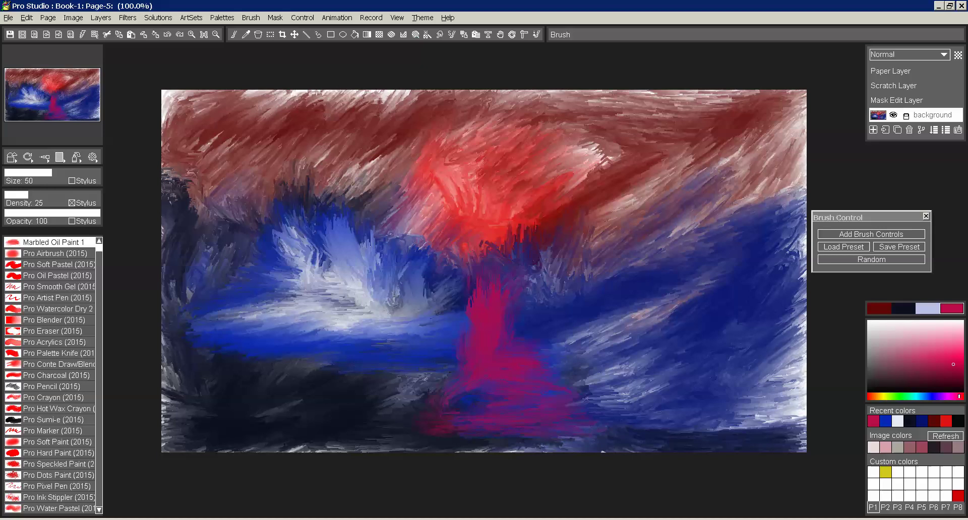
Browse the brush list and palettes P2 and P1, then refresh Image colors from the painting
scroll(53, 374, down, 5)
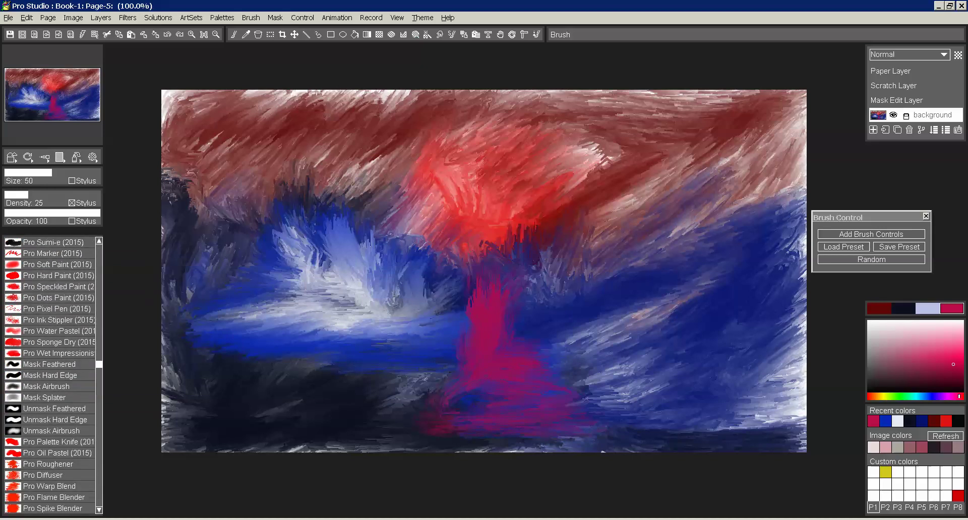
scroll(53, 374, up, 5)
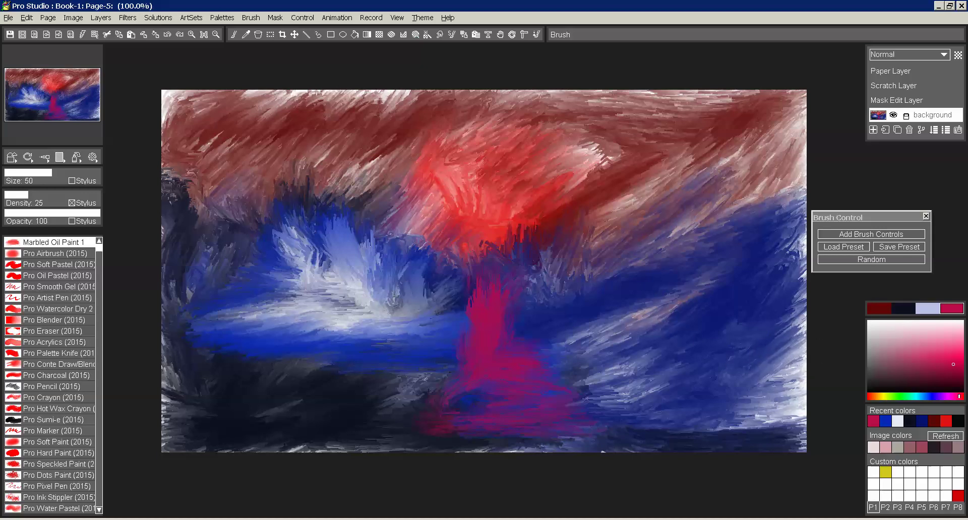
click(885, 507)
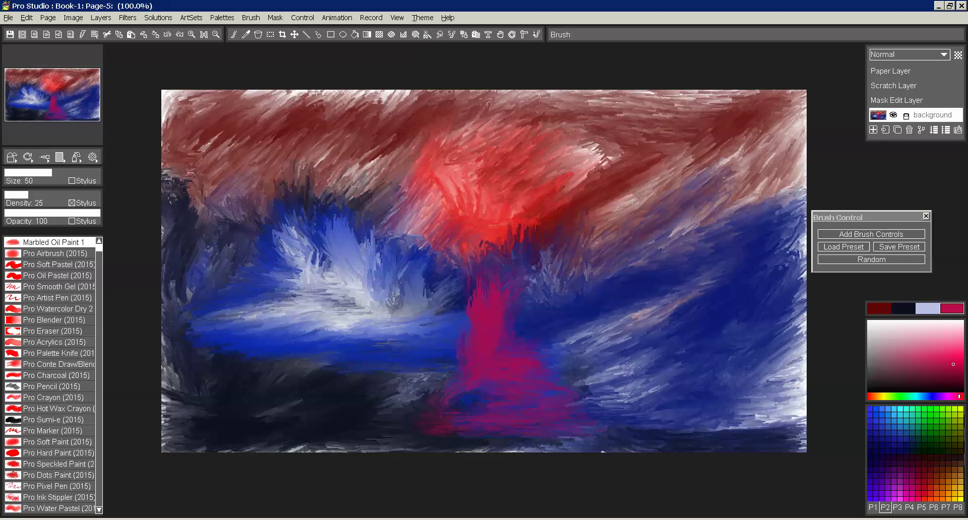
click(872, 507)
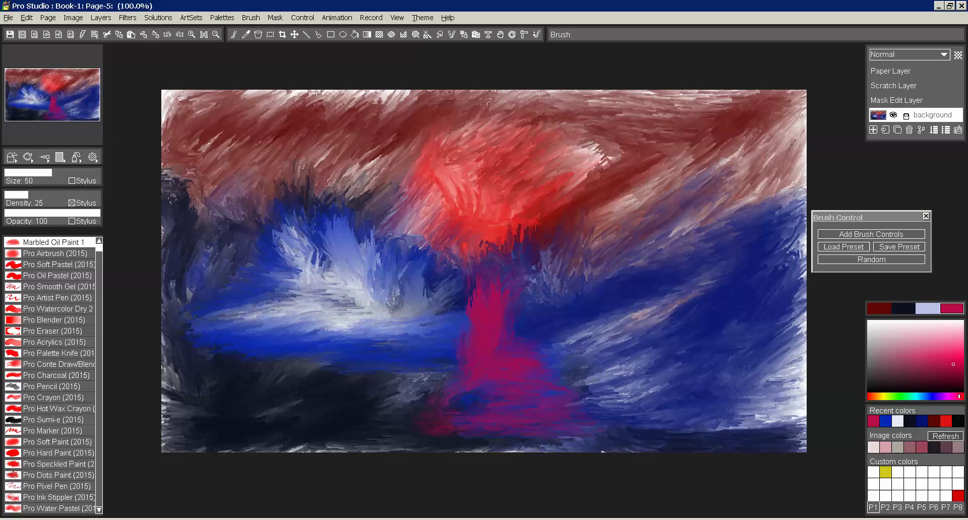
click(945, 436)
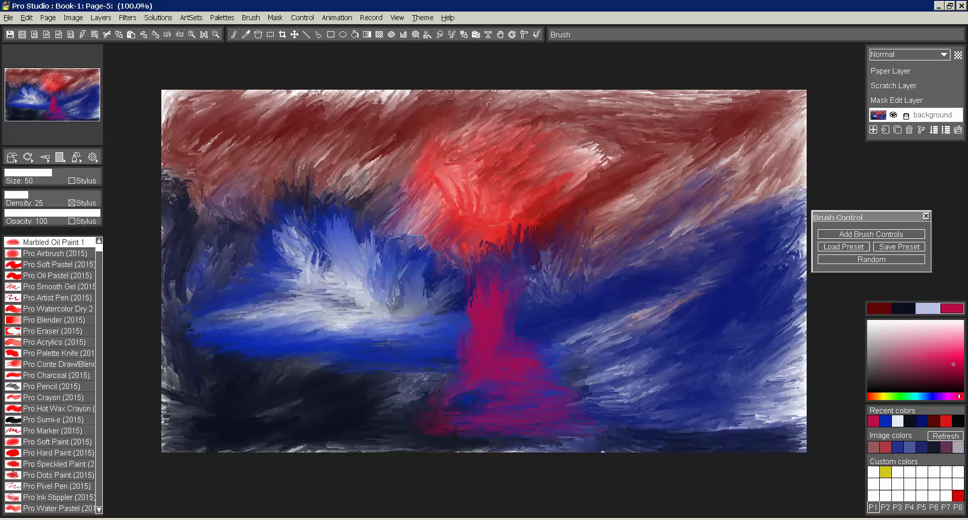
Edit the first Custom colors swatch to dark red, then browse palettes P2, P3 and back to P1
right_click(872, 472)
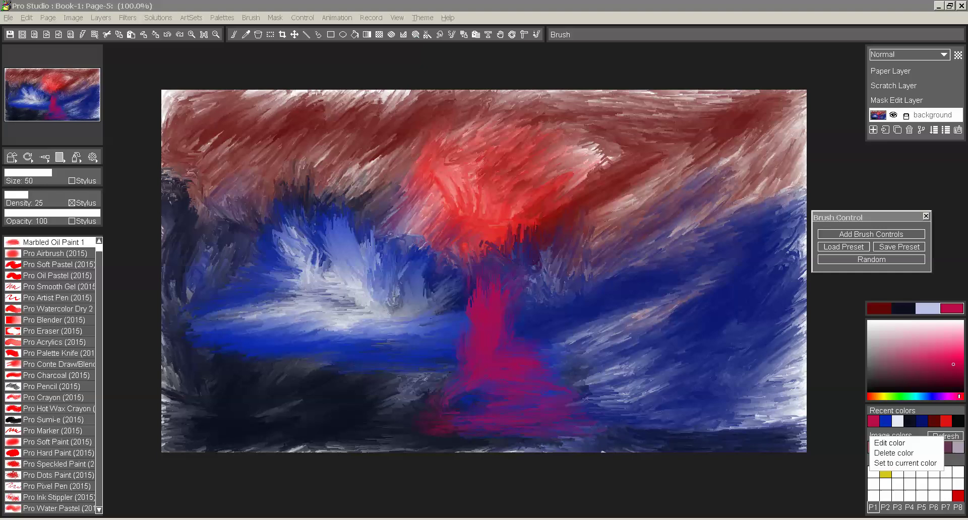
click(897, 442)
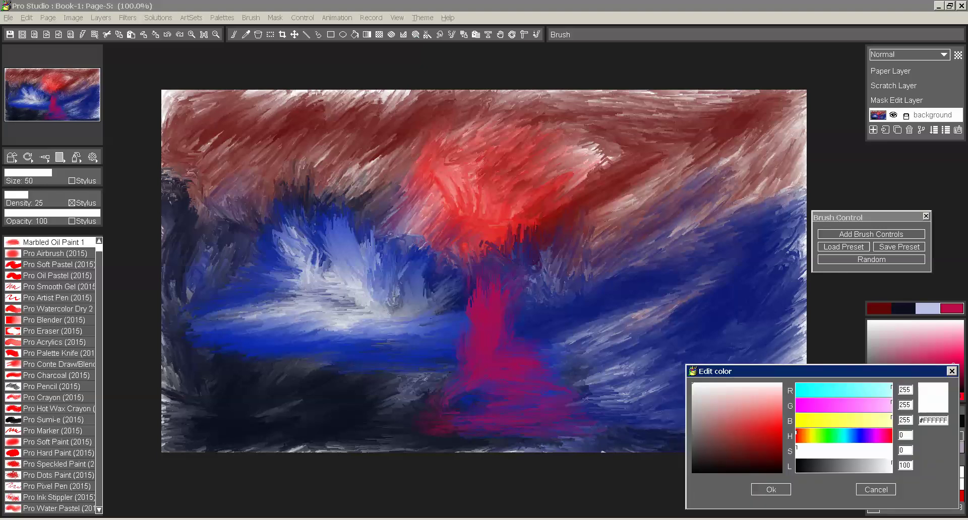
drag(731, 371, 595, 333)
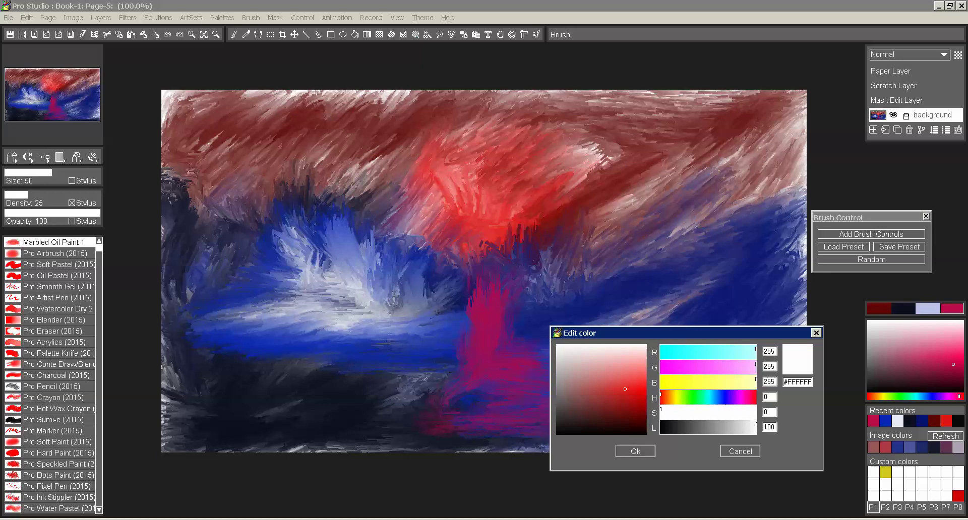
click(635, 451)
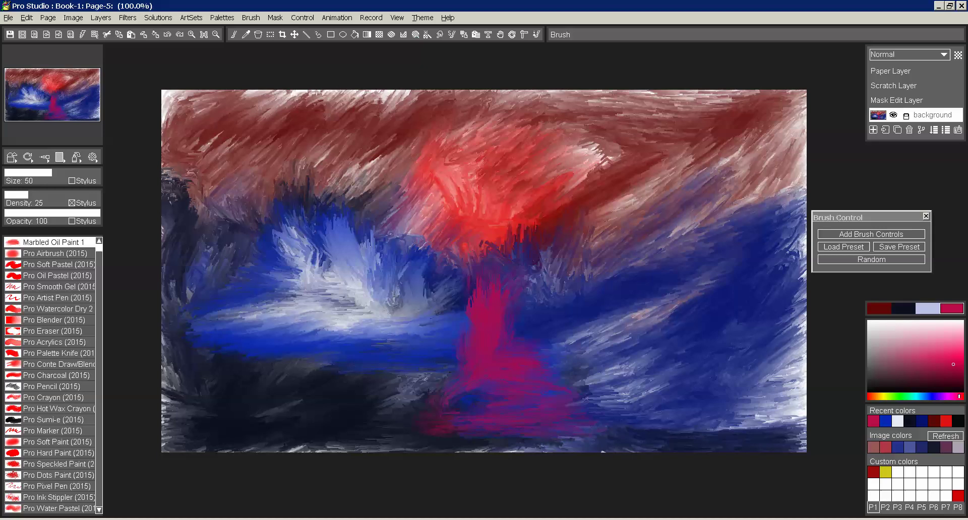
click(885, 508)
click(897, 507)
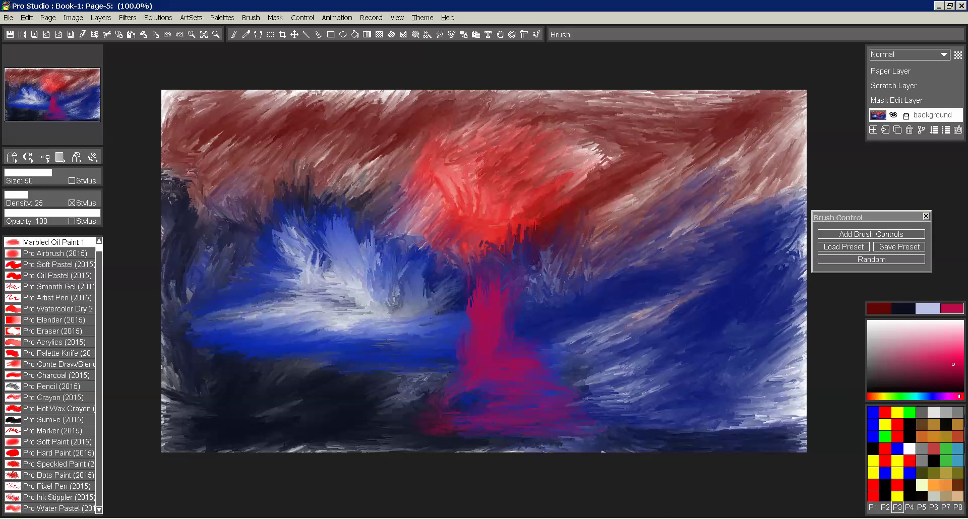
click(872, 507)
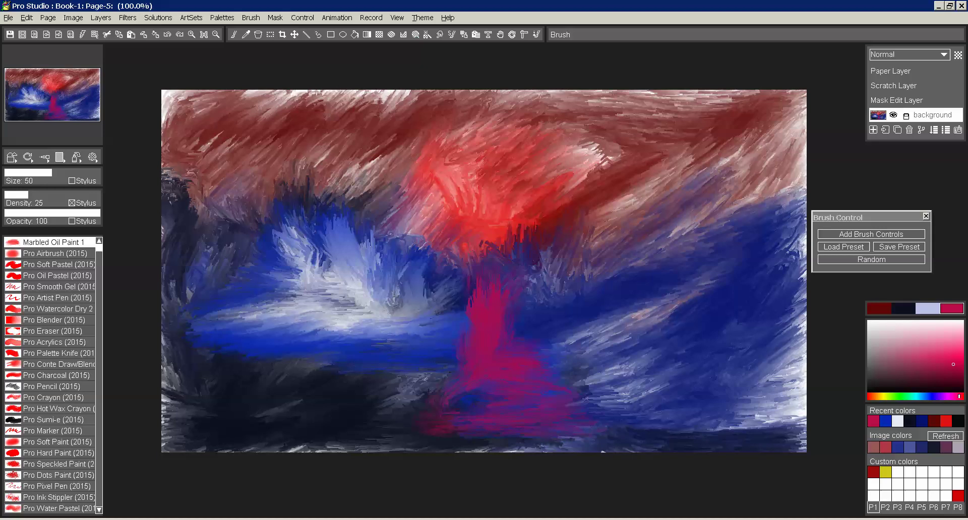
In Select Brush, collapse Studio Set : Paint and show the Tree Studio - Broadleaves 1 brushes
key(b)
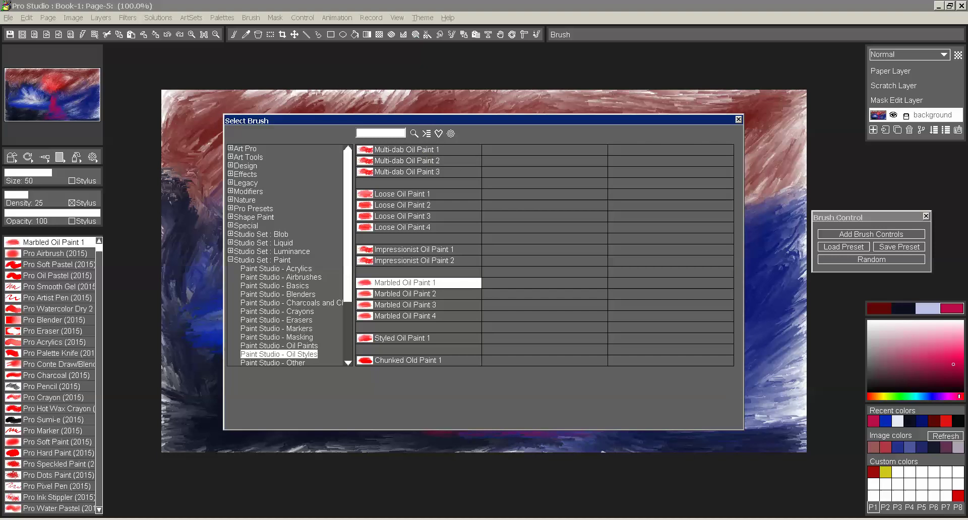
scroll(285, 254, down, 3)
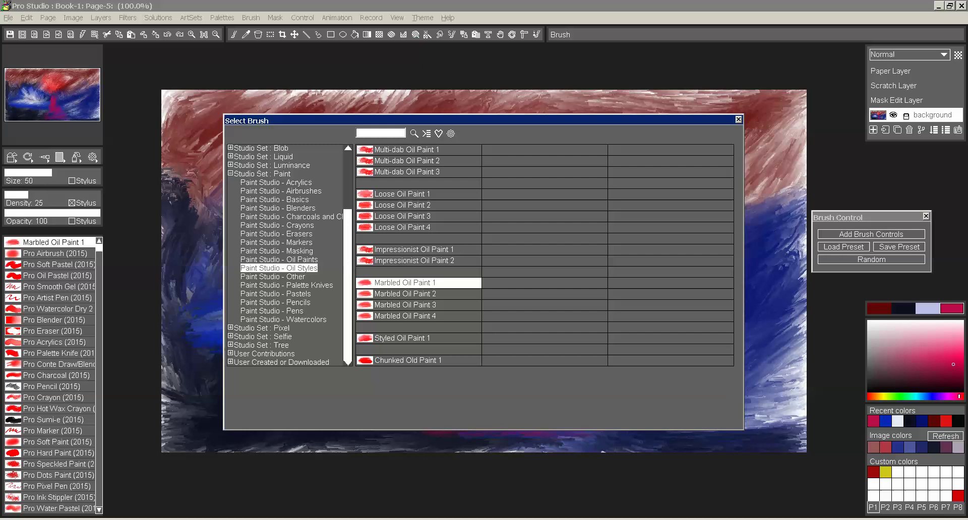
scroll(285, 254, up, 2)
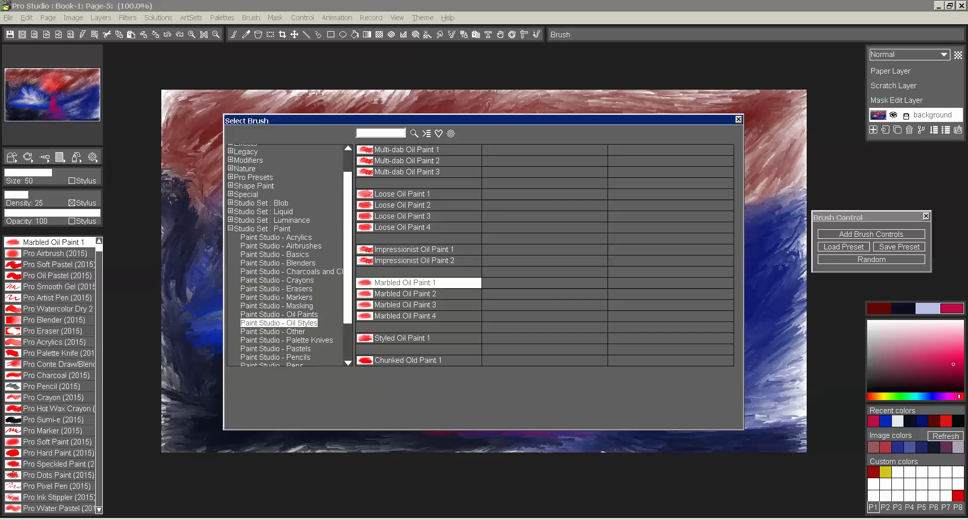
click(230, 228)
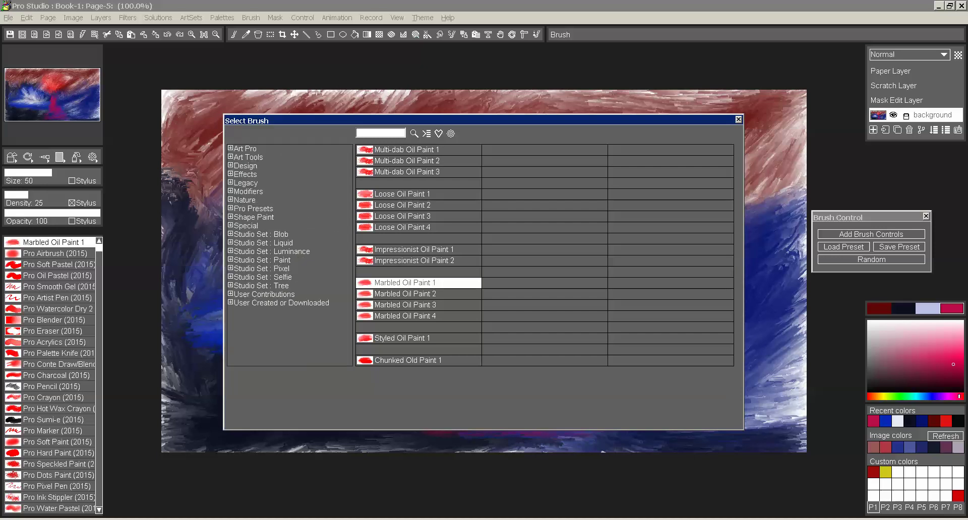
click(230, 285)
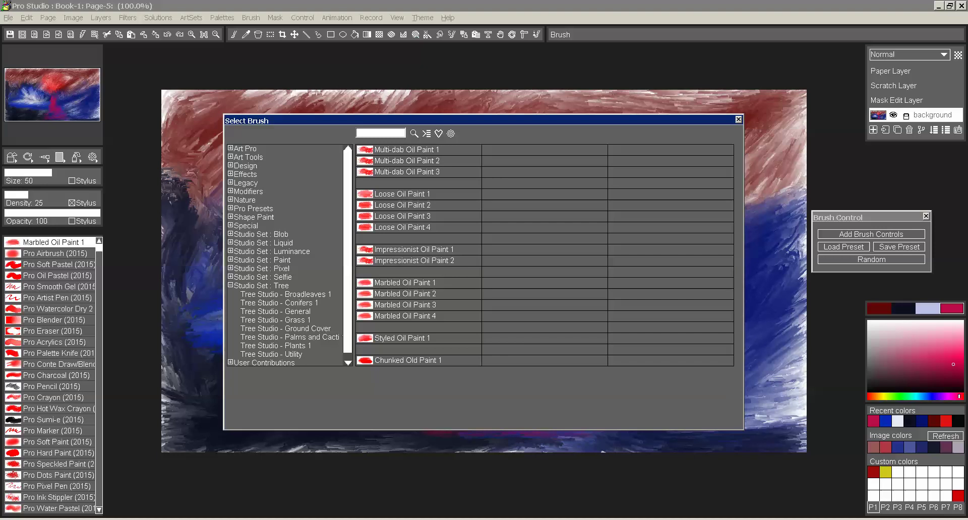
click(285, 294)
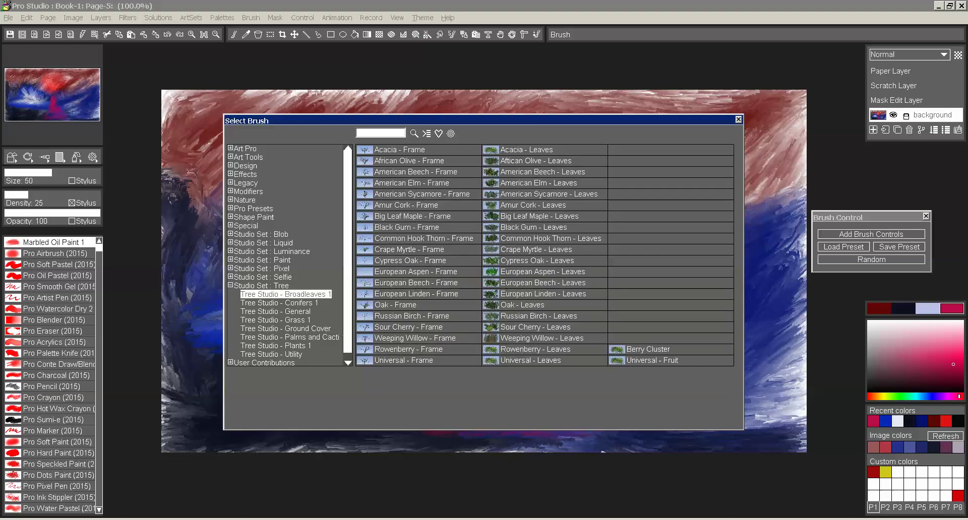
Draw the beech trunk with American Beech - Frame, then paint its crown with American Beech - Leaves
double_click(415, 171)
drag(421, 403, 430, 360)
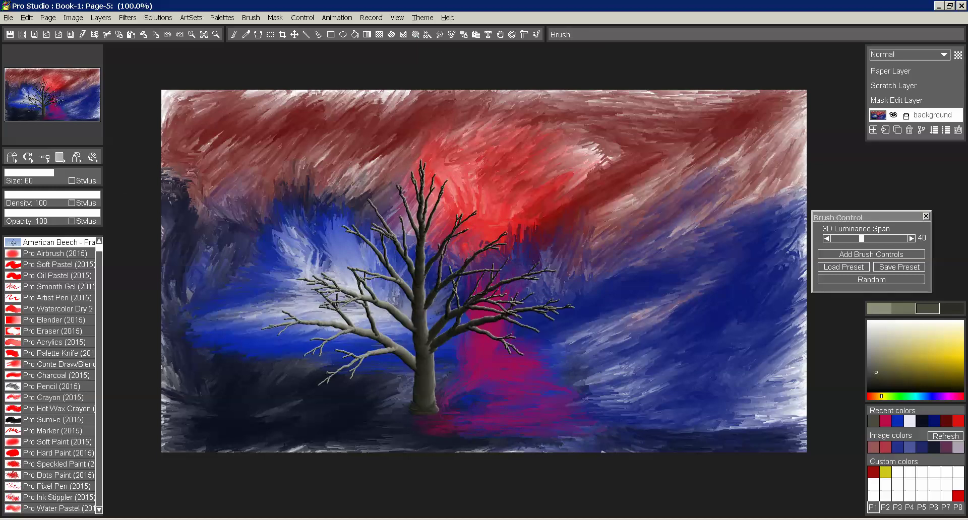
key(b)
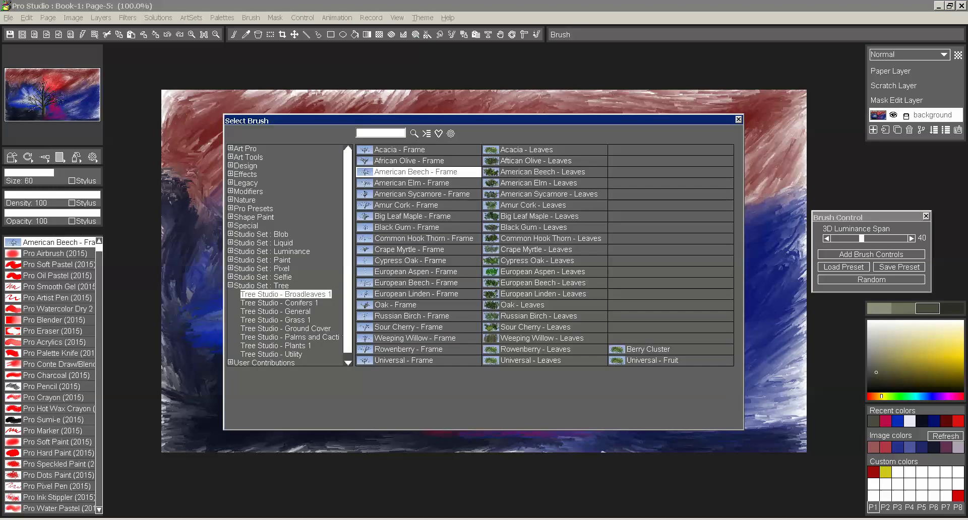
double_click(534, 171)
mouse_move(443, 204)
mouse_down()
mouse_move(449, 179)
mouse_move(433, 213)
mouse_move(437, 143)
mouse_move(398, 176)
mouse_move(457, 232)
mouse_move(447, 255)
mouse_move(464, 259)
mouse_move(467, 275)
mouse_move(517, 280)
mouse_move(482, 309)
mouse_move(537, 308)
mouse_move(518, 328)
mouse_move(577, 316)
mouse_move(555, 304)
mouse_move(506, 339)
mouse_move(496, 276)
mouse_move(373, 207)
mouse_move(388, 208)
mouse_move(398, 226)
mouse_move(372, 244)
mouse_move(327, 226)
mouse_move(426, 276)
mouse_move(352, 255)
mouse_move(334, 262)
mouse_move(328, 298)
mouse_move(317, 287)
mouse_move(347, 288)
mouse_move(315, 302)
mouse_move(309, 320)
mouse_move(283, 309)
mouse_move(312, 324)
mouse_move(310, 340)
mouse_move(351, 321)
mouse_move(382, 325)
mouse_move(419, 286)
mouse_move(364, 361)
mouse_move(350, 351)
mouse_move(331, 376)
mouse_move(397, 326)
mouse_move(462, 317)
mouse_move(444, 292)
mouse_move(437, 243)
mouse_move(475, 337)
mouse_move(523, 335)
mouse_move(584, 354)
mouse_move(498, 350)
mouse_move(530, 342)
mouse_move(529, 356)
mouse_move(565, 343)
mouse_move(450, 323)
mouse_move(365, 359)
mouse_move(361, 337)
mouse_move(302, 352)
mouse_move(365, 336)
mouse_move(371, 328)
mouse_up()
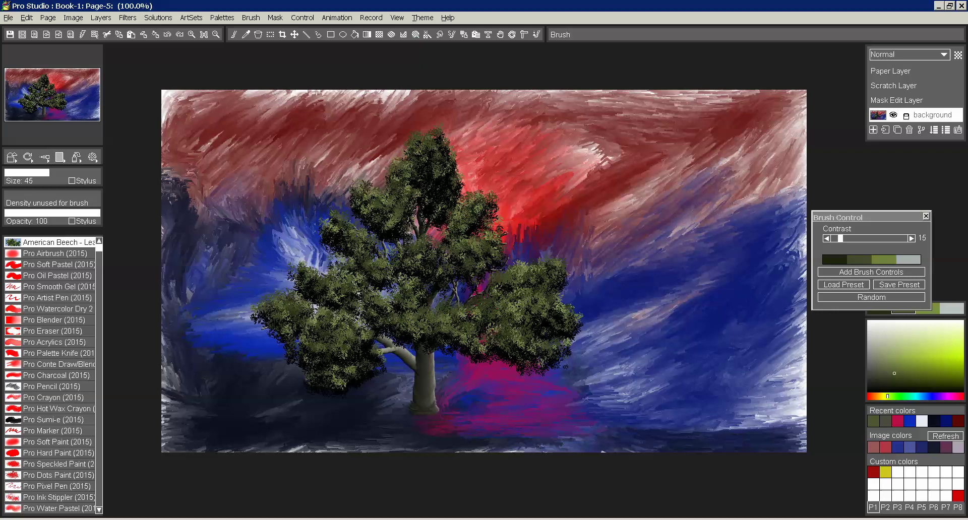
Collapse and re-expand Studio Set : Tree in Select Brush, close it, and move the Brush Control panel left
key(b)
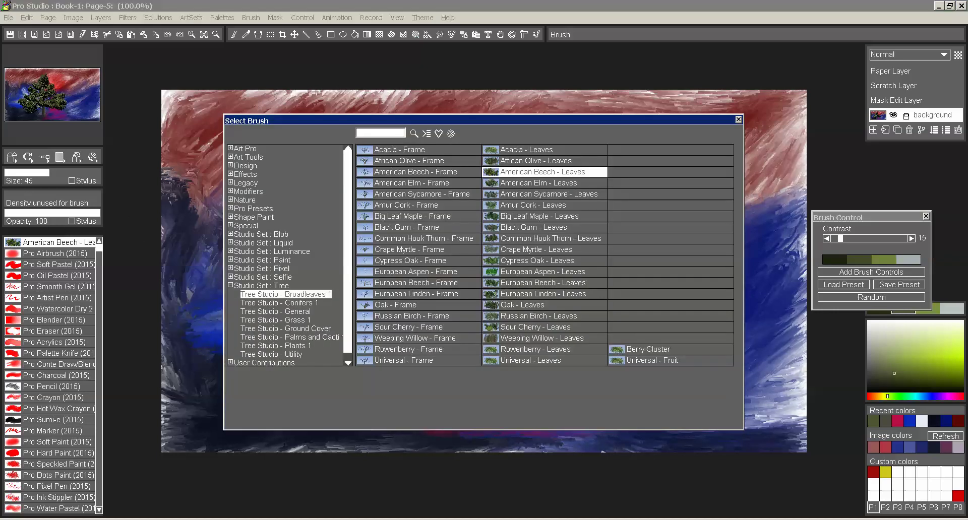
click(261, 285)
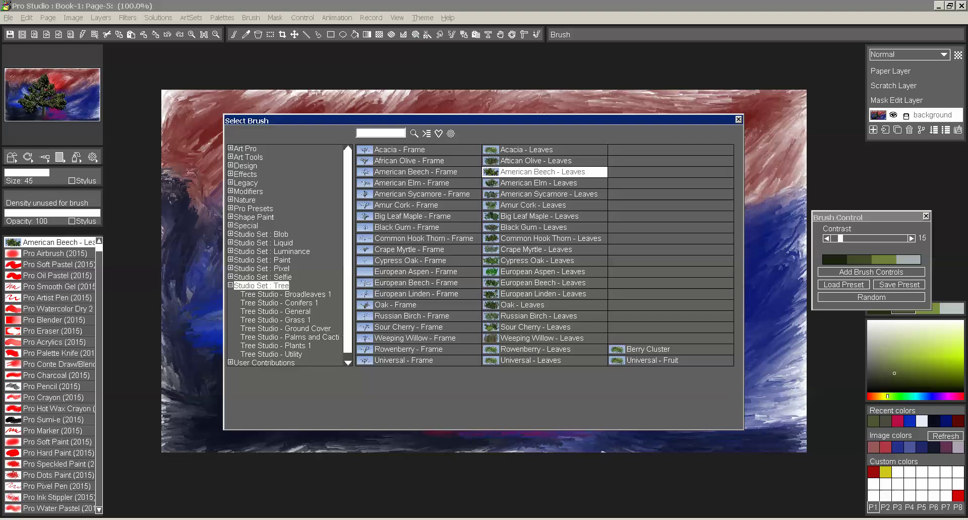
key(Left)
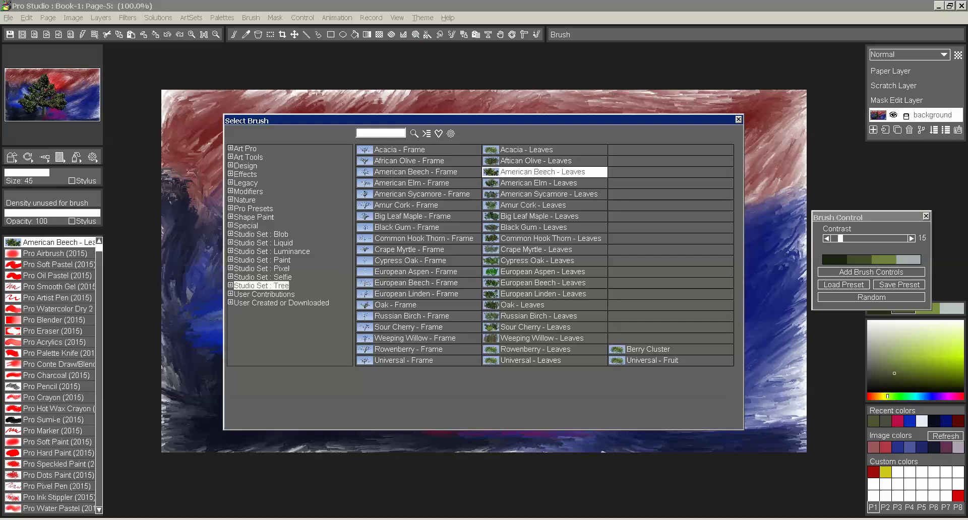
key(Right)
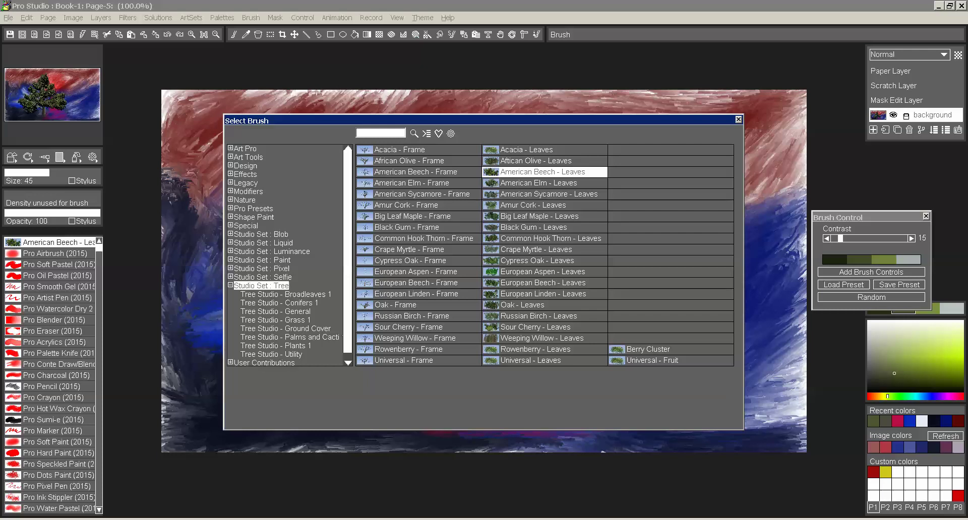
click(739, 119)
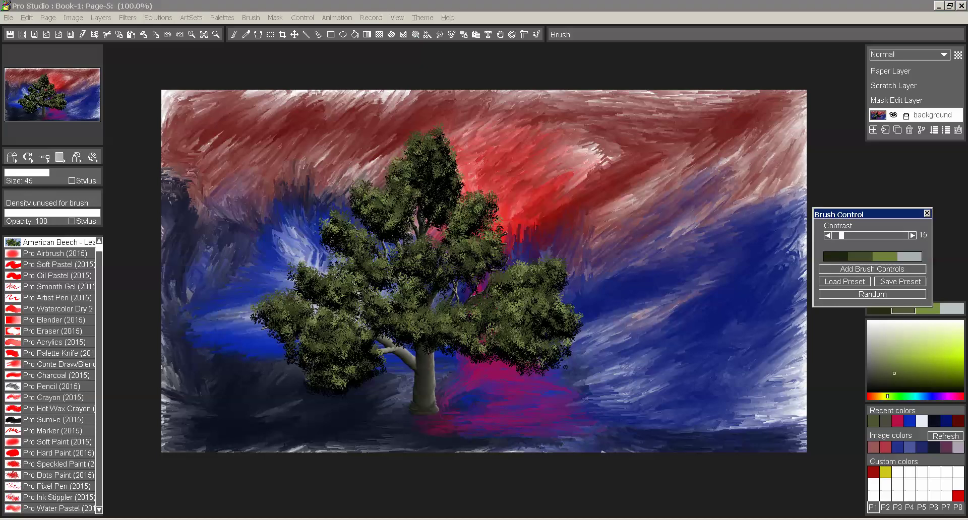
drag(837, 217, 748, 240)
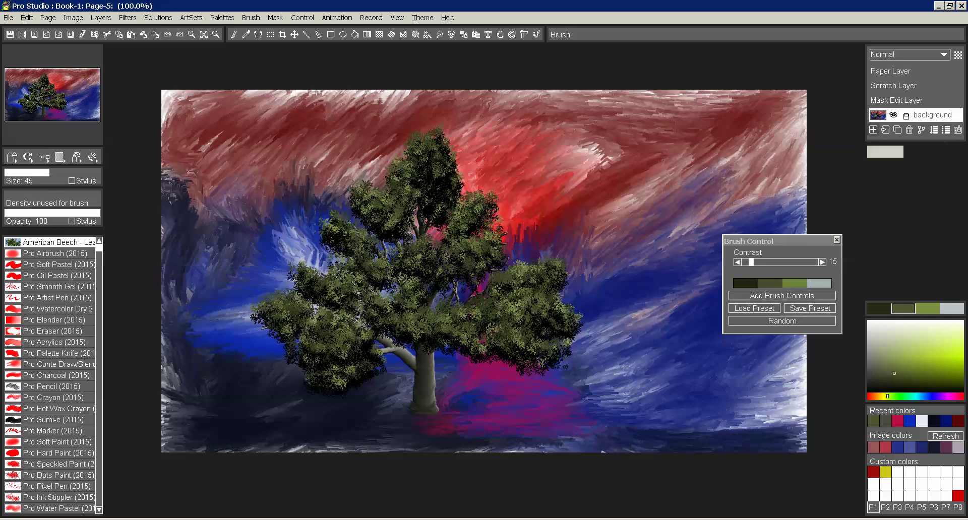
Add layer2 through layer5 above the background and nudge the brush settings panel slightly
click(872, 129)
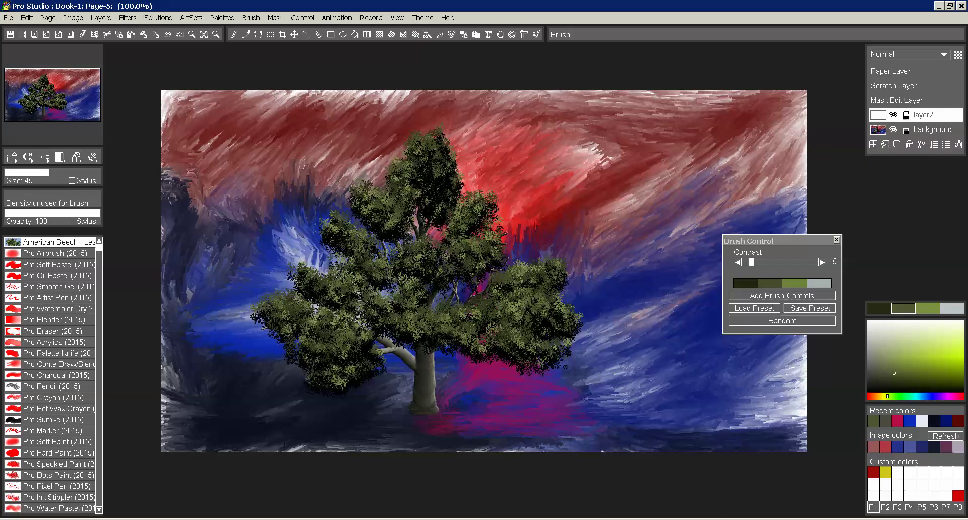
click(872, 144)
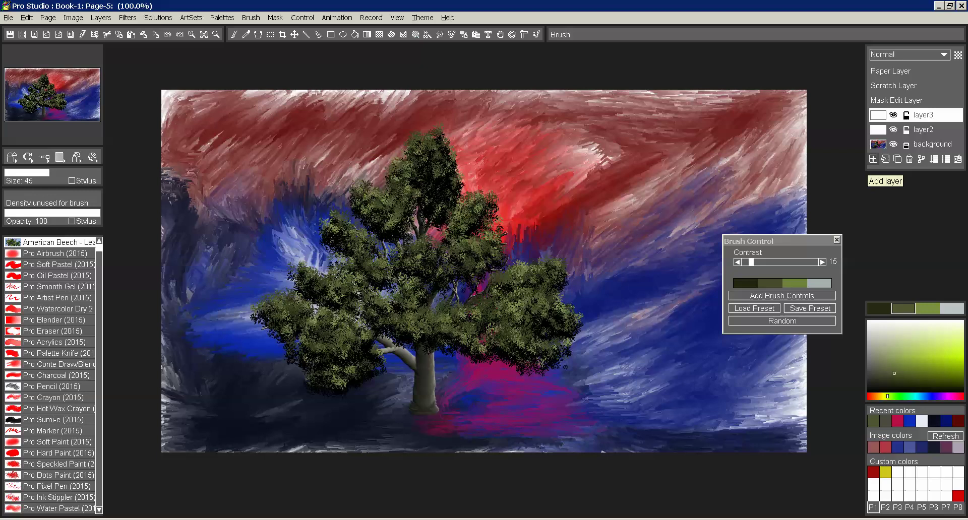
click(873, 158)
click(872, 174)
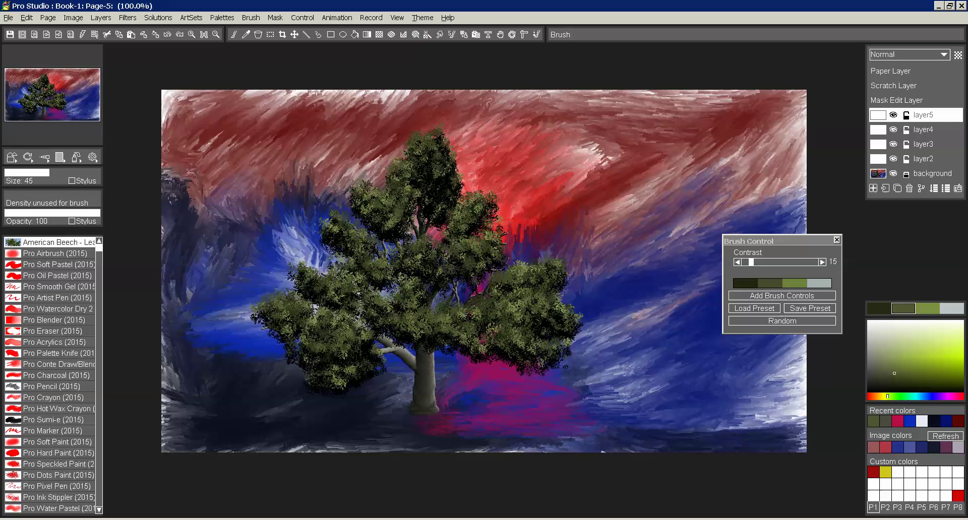
drag(771, 241, 784, 242)
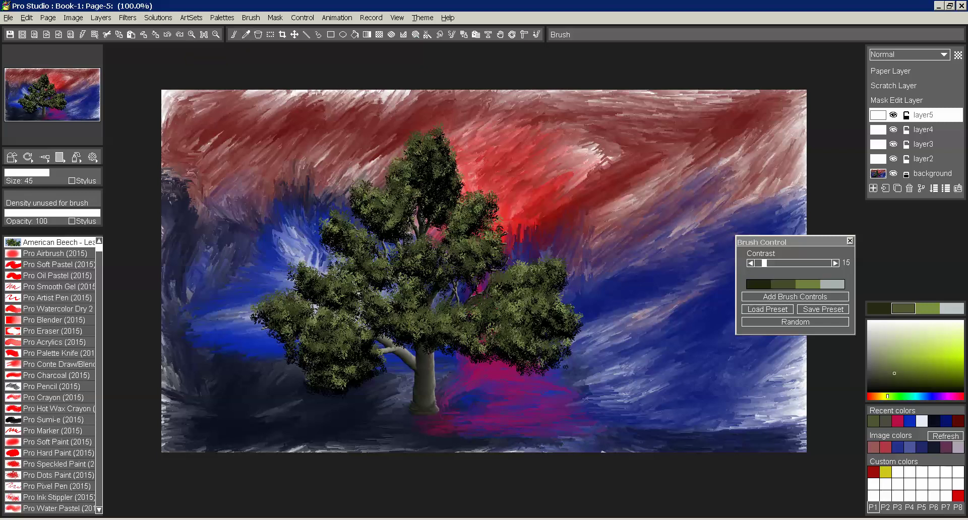
Browse the Filters menu through the distortion, stylize and sharpening filters
key(alt+t)
key(Down)
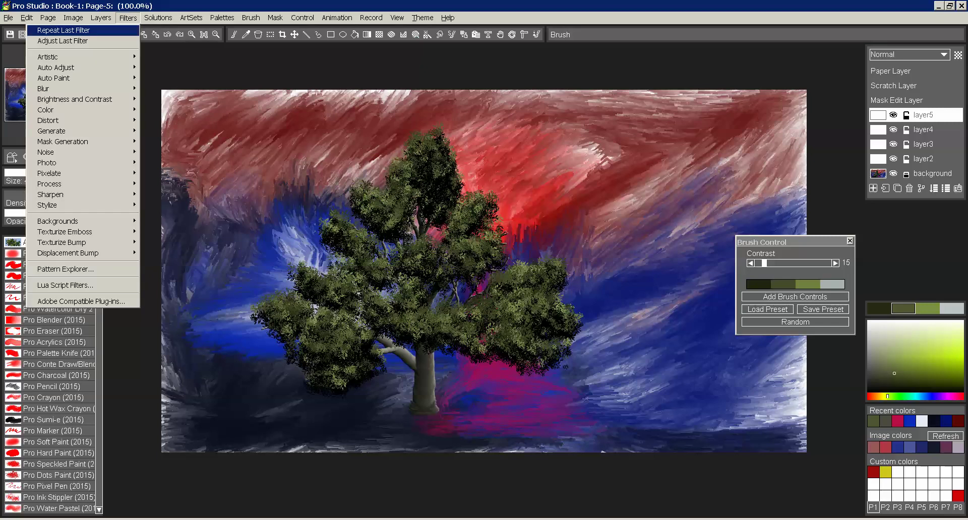
key(Down)
key(Down)
key(Down)
key(Down)
key(Down)
key(Down)
key(Down)
key(Down)
key(Right)
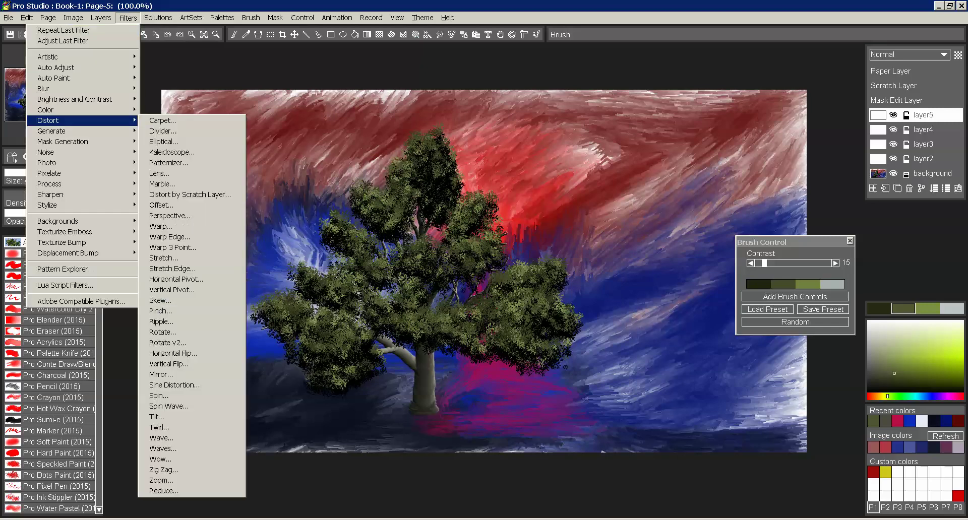
key(Left)
key(Down)
key(Down)
key(Down)
key(Down)
key(Down)
key(Down)
key(Down)
key(Down)
key(Right)
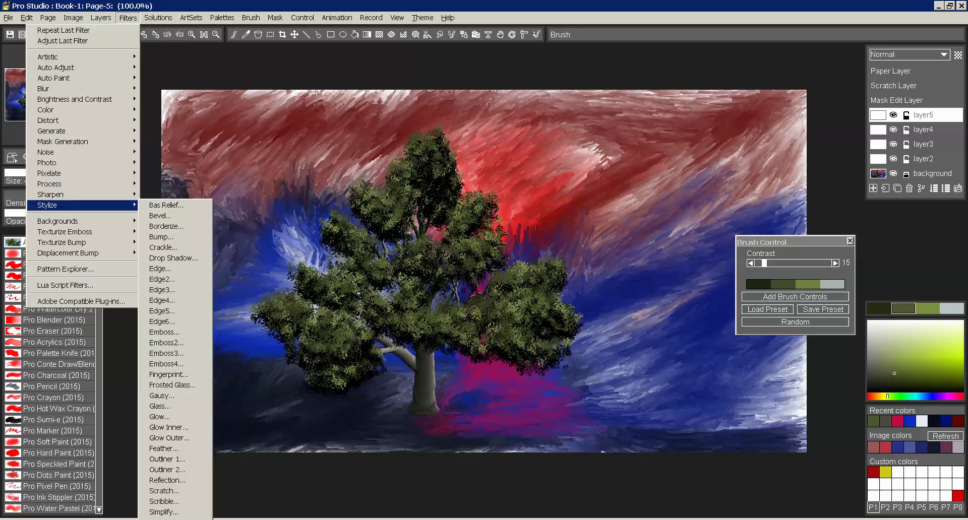
key(Down)
key(Down)
key(Down)
key(Down)
key(Down)
key(Down)
key(Down)
key(Down)
key(Down)
key(Down)
key(Down)
key(Down)
key(Down)
key(Down)
key(Down)
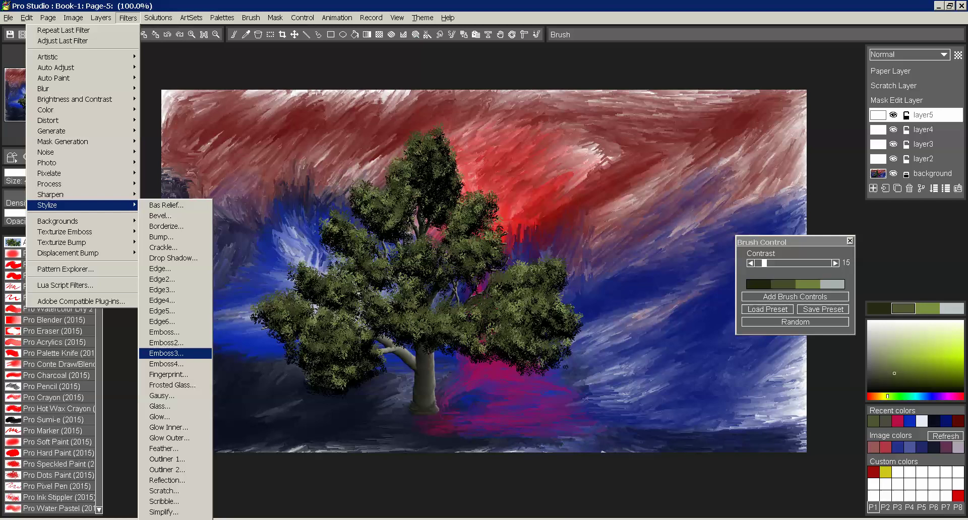
key(Up)
key(Up)
key(Up)
key(Up)
key(Up)
key(Up)
key(Left)
key(Up)
key(Right)
key(Down)
key(Down)
key(Down)
key(Down)
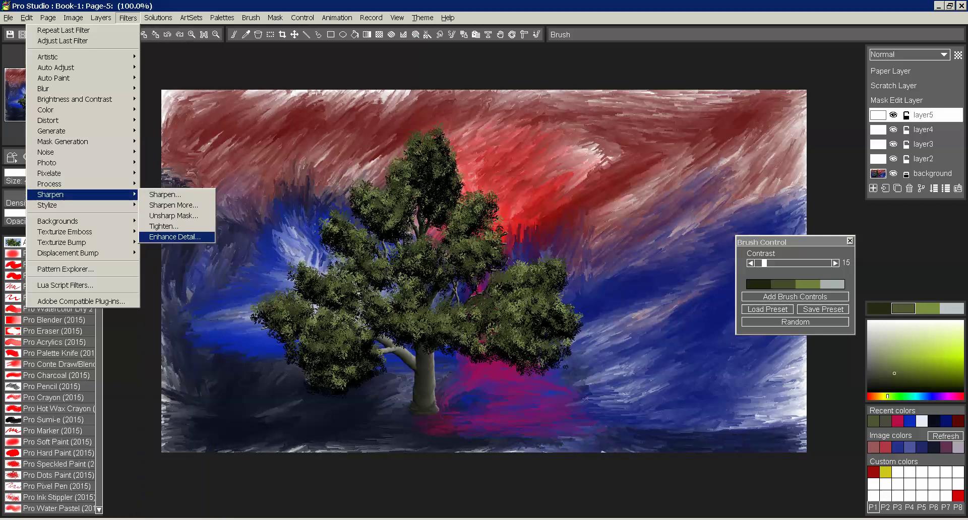
Open Unsharp Mask with Amount 55% and Sigma 35% and turn on Preview
key(Up)
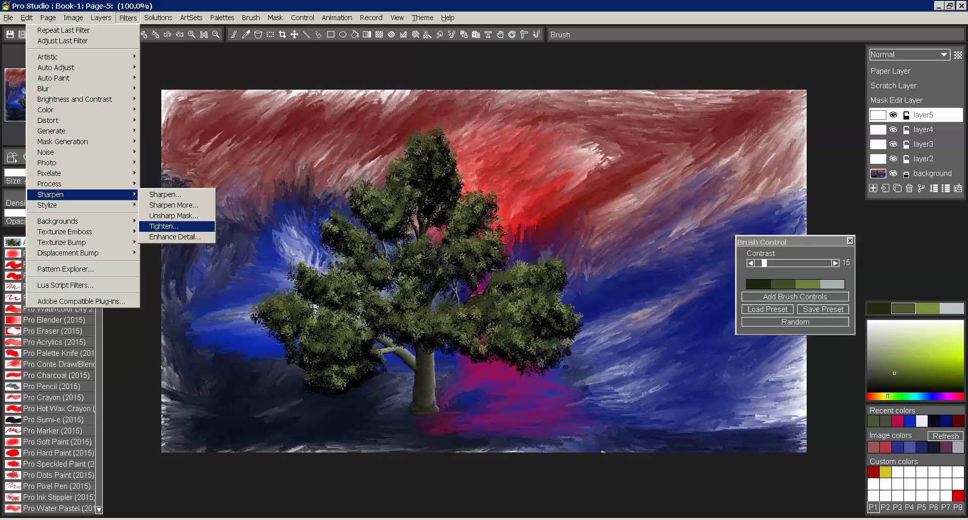
key(Up)
key(Return)
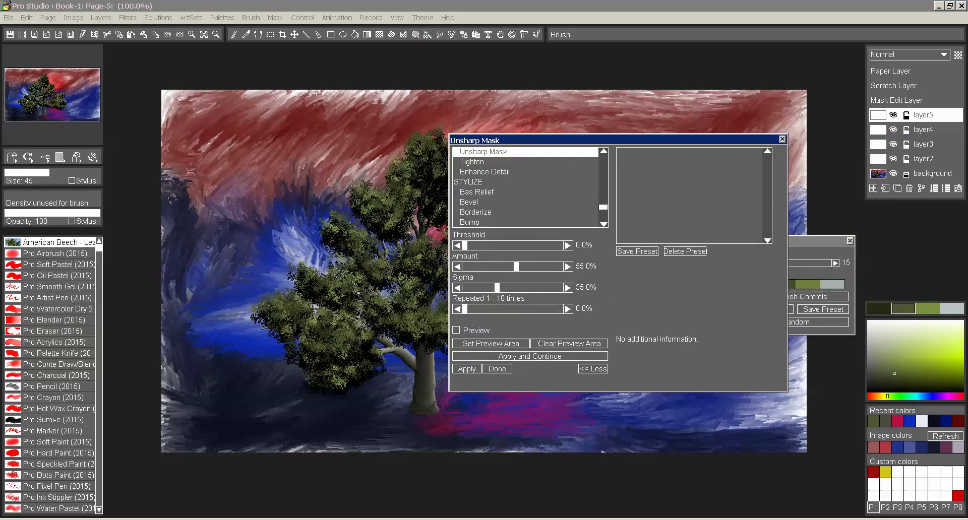
key(space)
Apply the first sharpening, select the background layer, and reapply the same unsharp mask via Adjust Last Filter
click(494, 369)
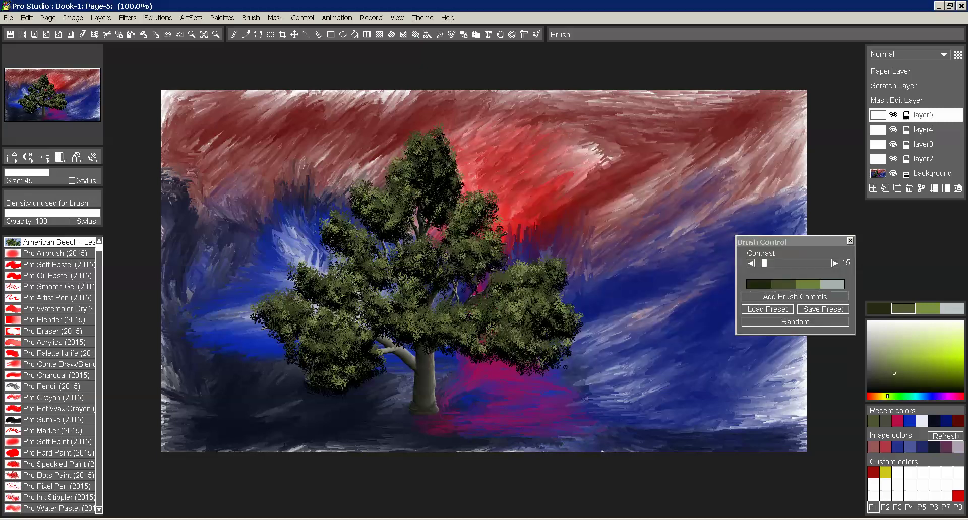
click(932, 173)
click(127, 18)
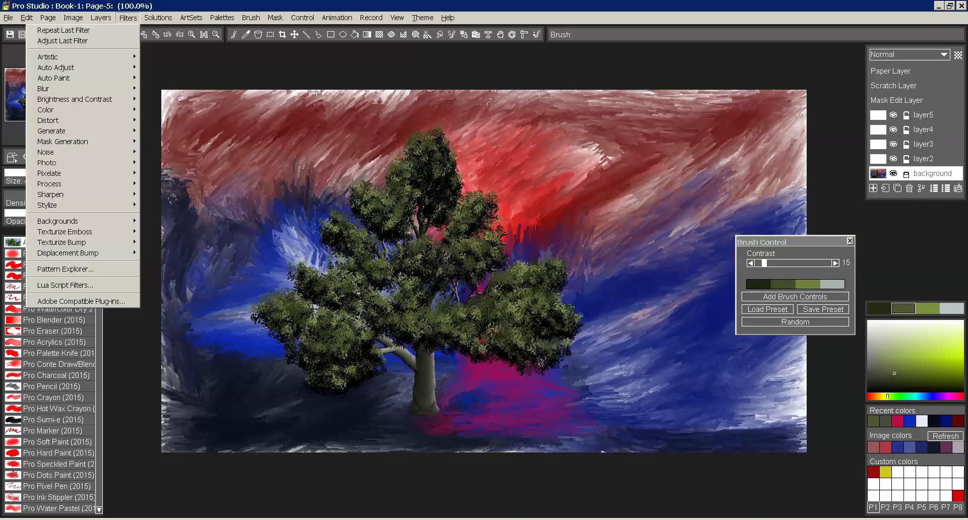
mouse_move(337, 18)
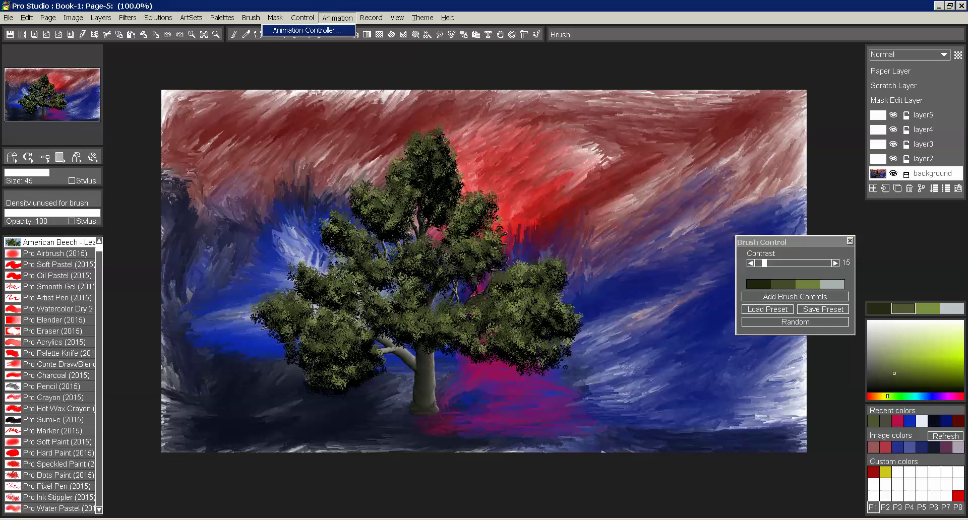
mouse_move(127, 18)
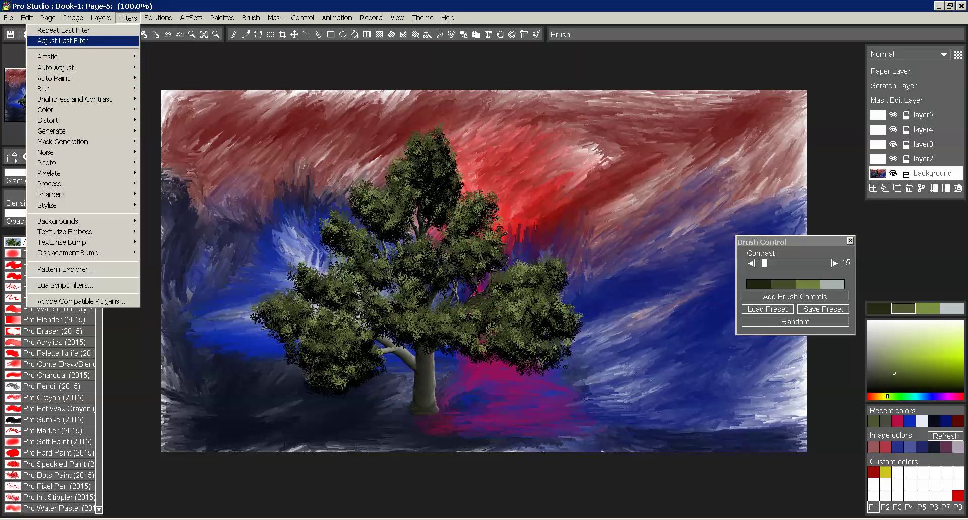
click(62, 41)
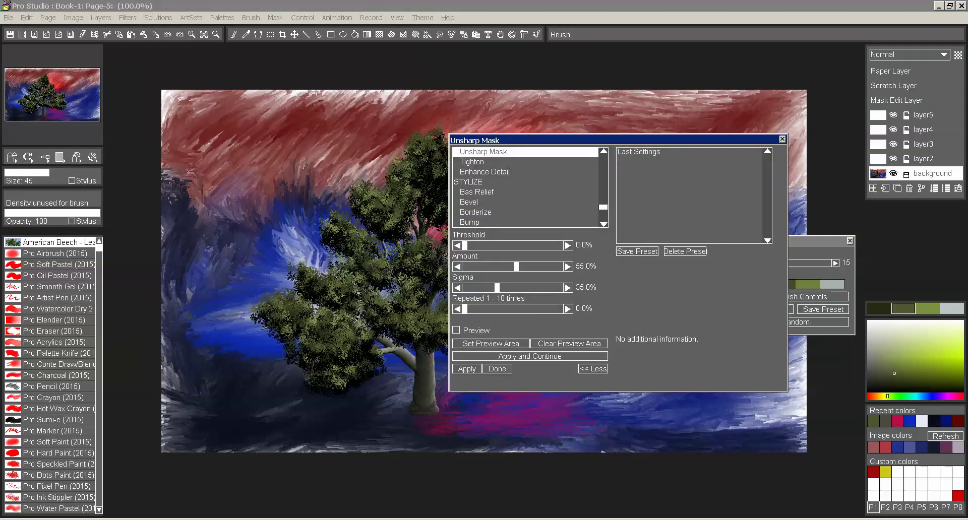
click(456, 330)
click(530, 356)
click(497, 368)
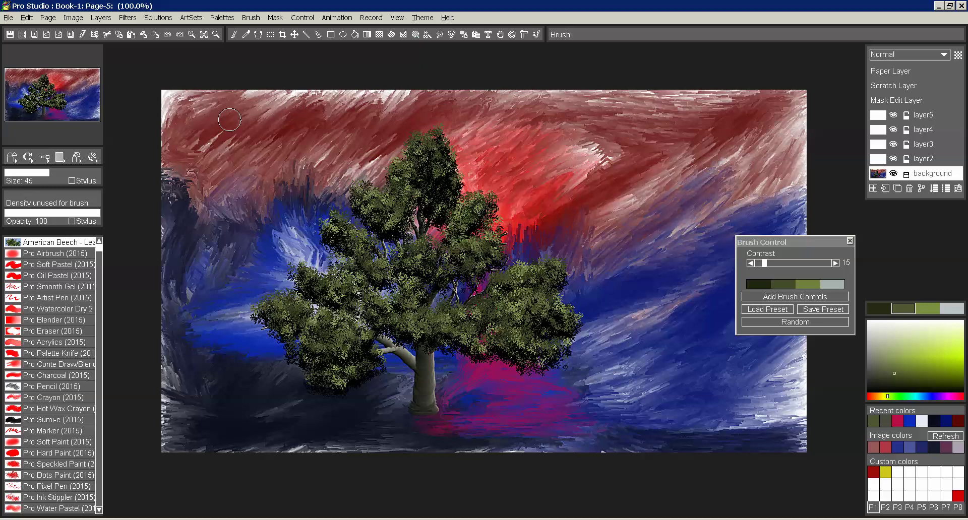
At 300% zoom, paint a beech-foliage clump with darker leaves in the upper-left sky
click(423, 18)
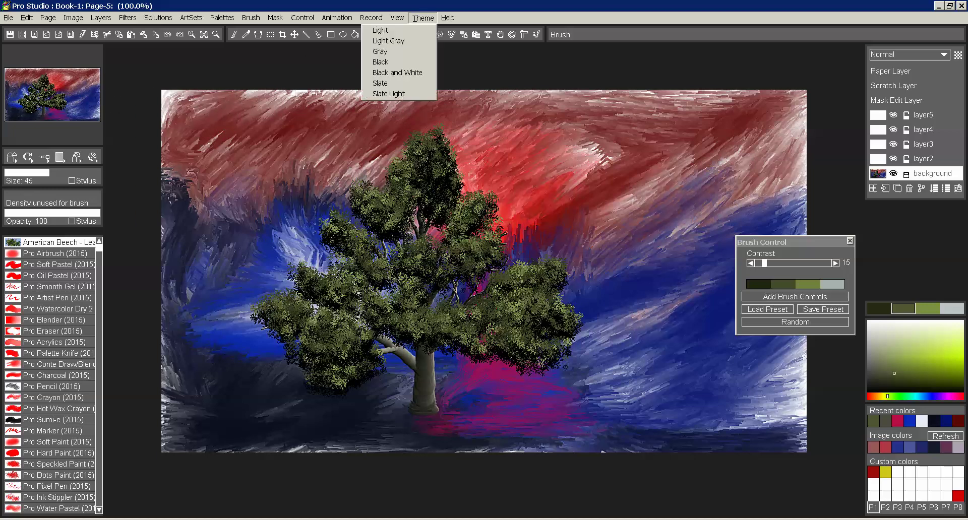
key(Escape)
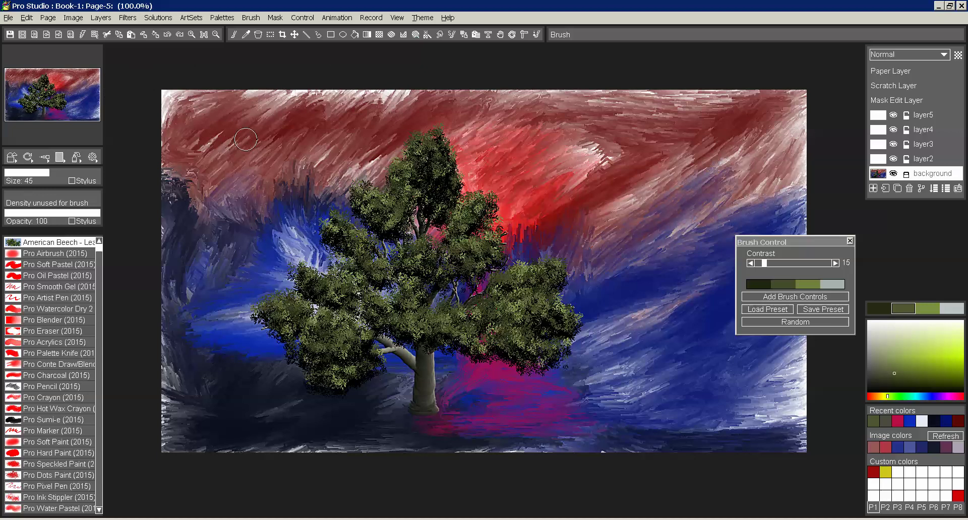
scroll(247, 140, up, 2)
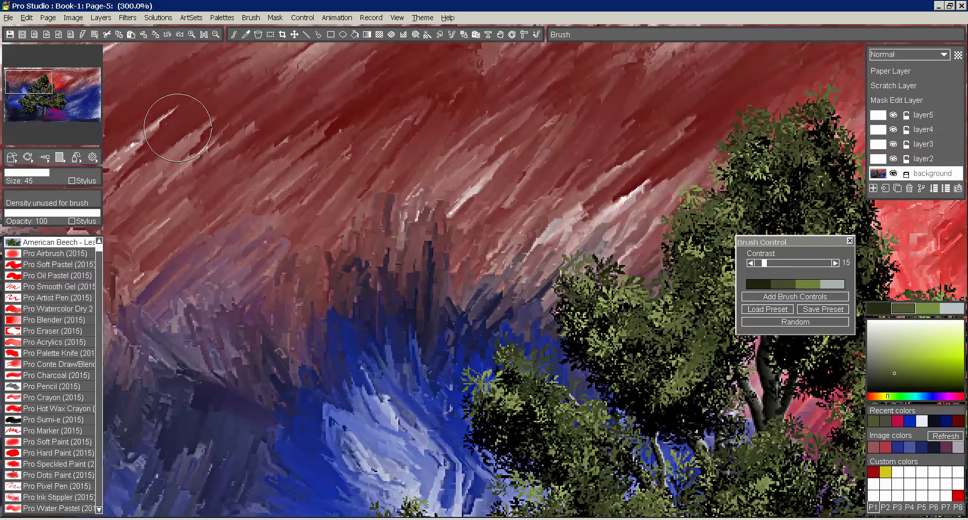
mouse_move(177, 127)
mouse_down()
mouse_move(249, 140)
mouse_move(202, 144)
mouse_move(104, 104)
mouse_move(124, 178)
mouse_move(155, 216)
mouse_move(130, 291)
mouse_move(90, 235)
mouse_move(173, 196)
mouse_move(180, 222)
mouse_move(301, 160)
mouse_move(222, 144)
mouse_move(240, 172)
mouse_up()
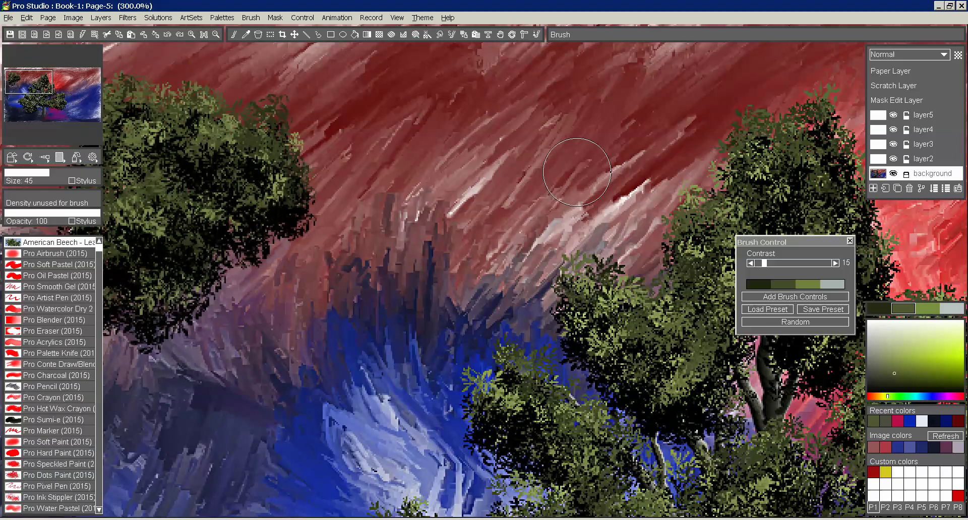
mouse_move(751, 159)
mouse_down()
mouse_move(836, 151)
mouse_move(877, 262)
mouse_move(861, 245)
mouse_move(877, 327)
mouse_move(887, 131)
mouse_up()
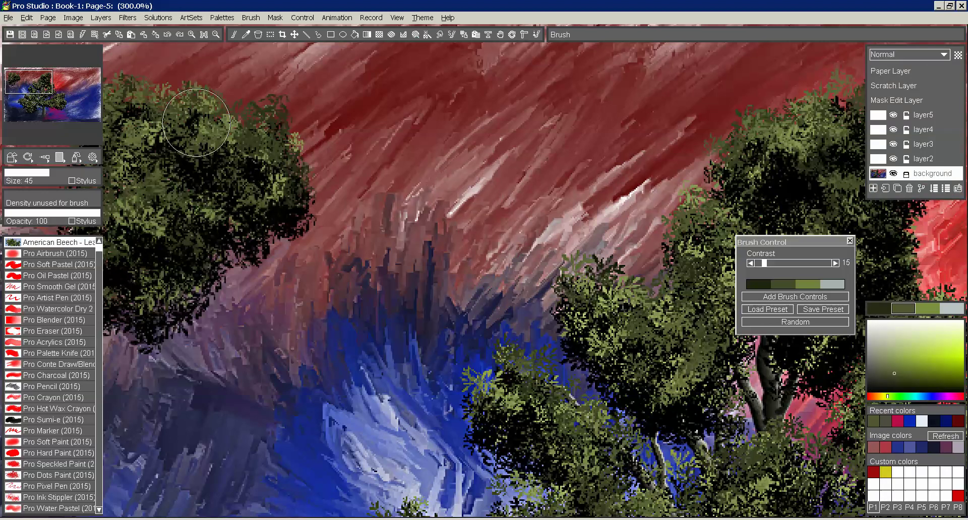
Paint a dark-green foliage clump right of the tree top and shift the Brush Control panel
click(71, 81)
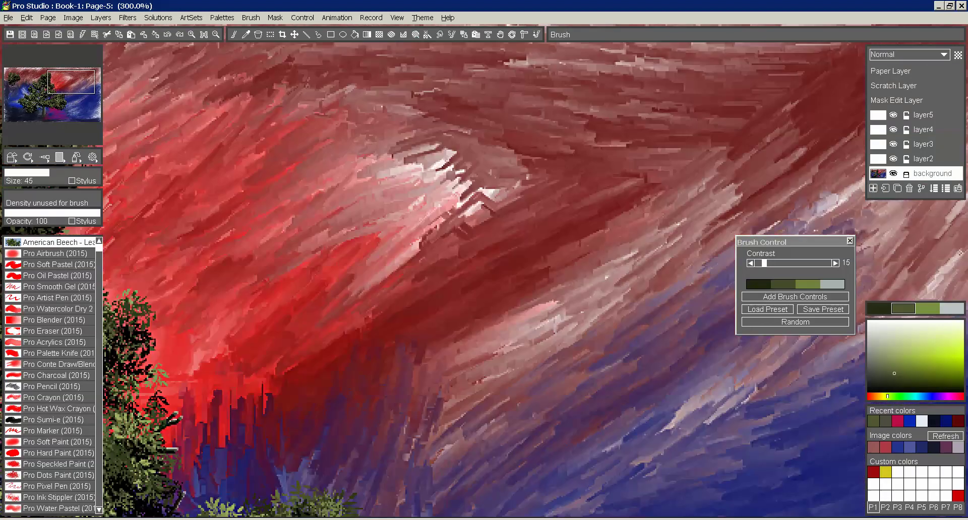
drag(71, 81, 76, 77)
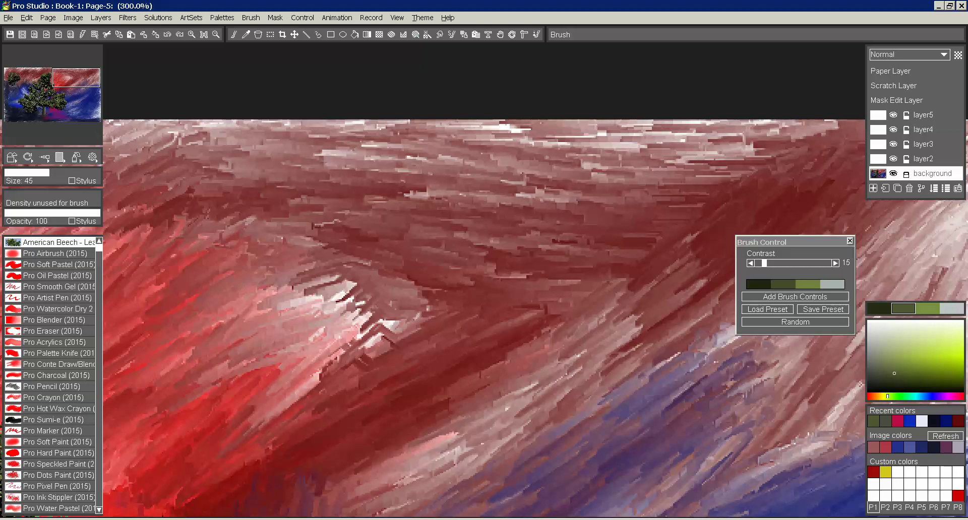
drag(76, 77, 55, 79)
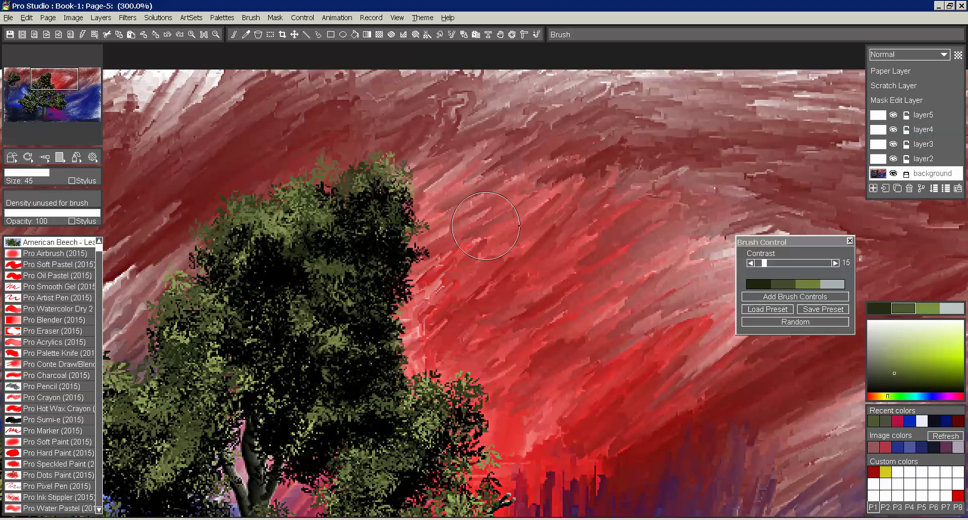
mouse_move(485, 226)
mouse_down()
mouse_move(530, 246)
mouse_move(545, 149)
mouse_move(506, 201)
mouse_move(457, 202)
mouse_move(506, 242)
mouse_move(531, 310)
mouse_move(547, 314)
mouse_move(582, 236)
mouse_move(597, 168)
mouse_move(576, 218)
mouse_move(665, 174)
mouse_up()
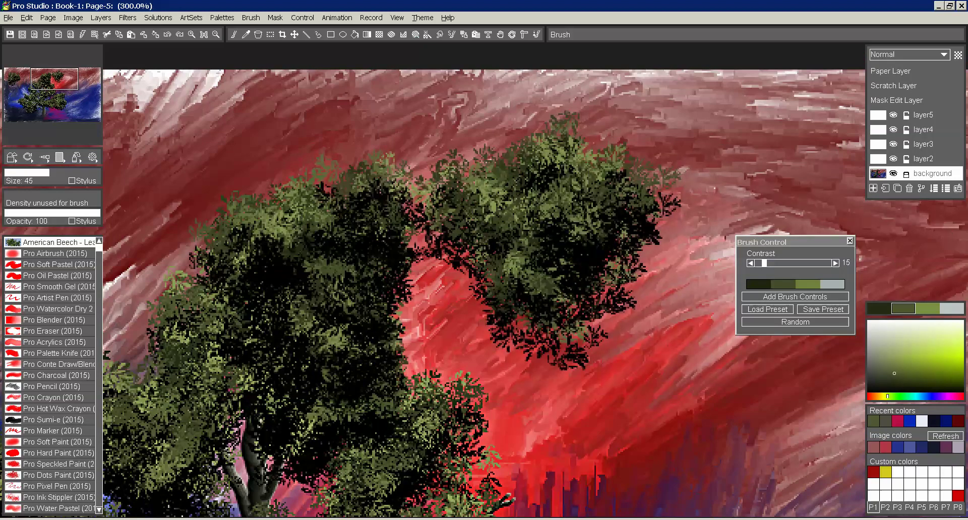
drag(787, 242, 806, 210)
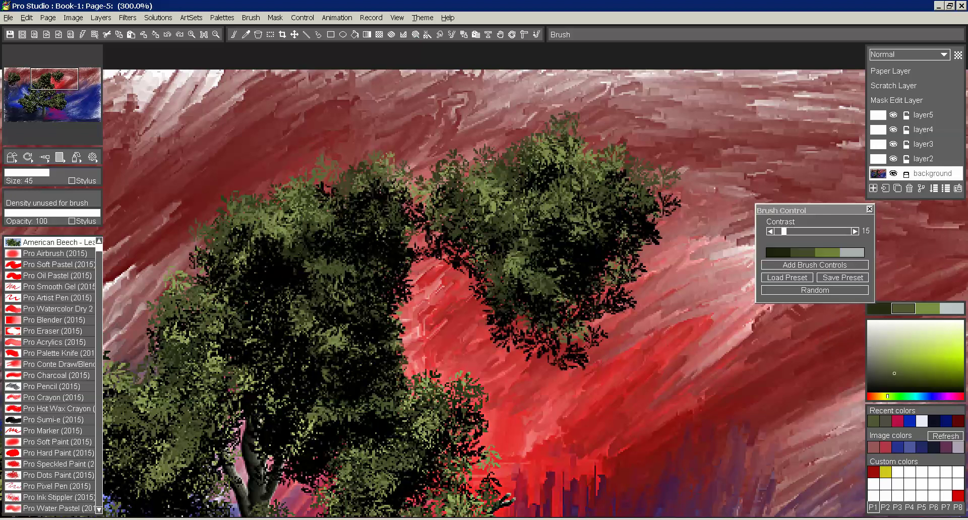
Try a bright yellow-green, then settle on black as the foliage brush's second swatch
click(945, 362)
click(927, 391)
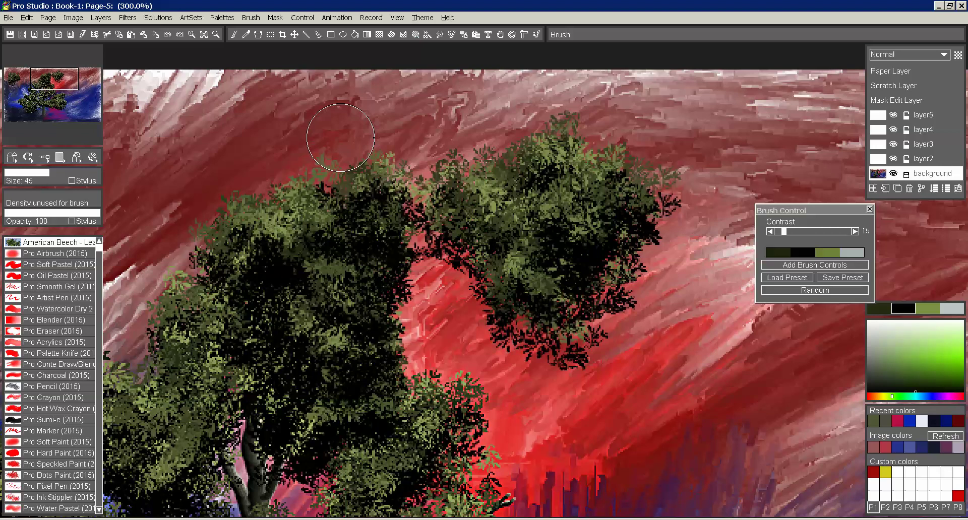
Zoom back to 100% and sample the sky's muted rose-red as the leaves brush's second colour
scroll(340, 138, down, 1)
scroll(569, 266, down, 1)
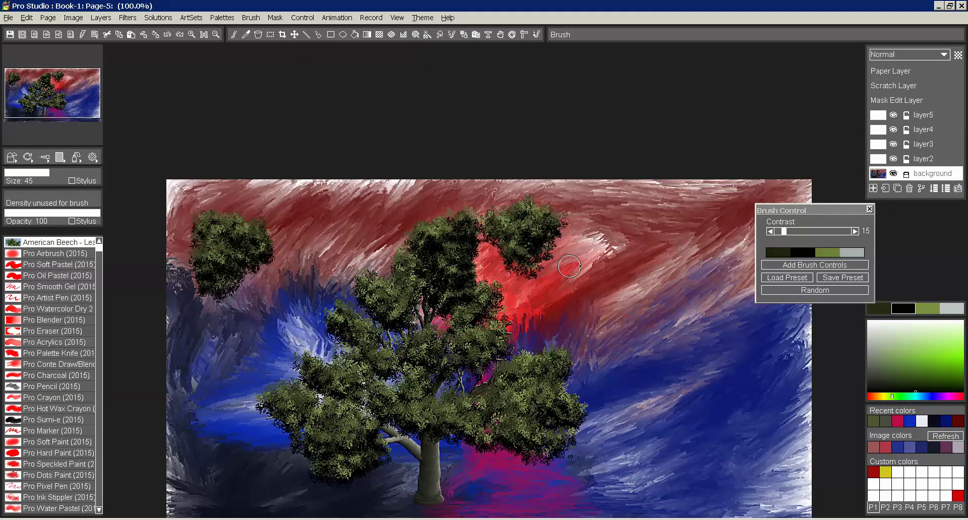
right_click(554, 310)
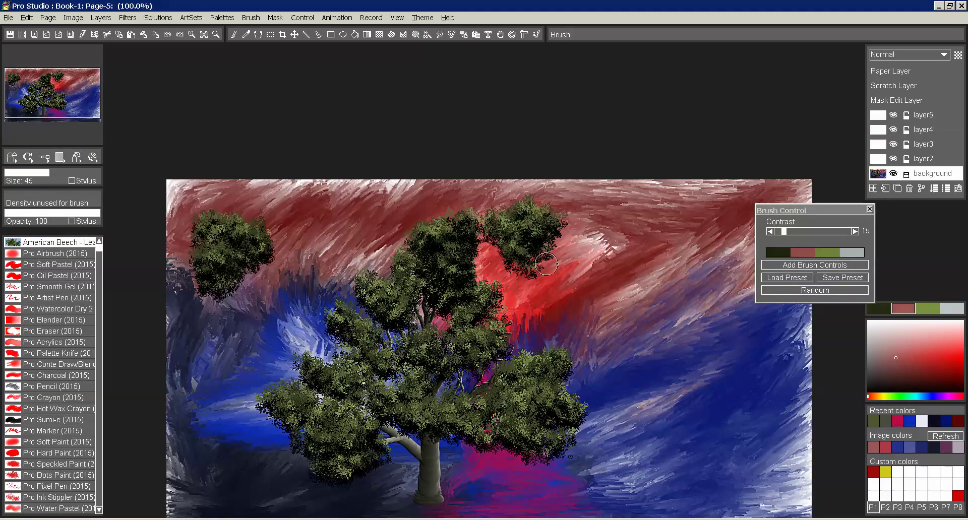
key(space)
mouse_move(542, 238)
mouse_down()
mouse_move(572, 182)
mouse_move(580, 133)
mouse_move(534, 143)
mouse_up()
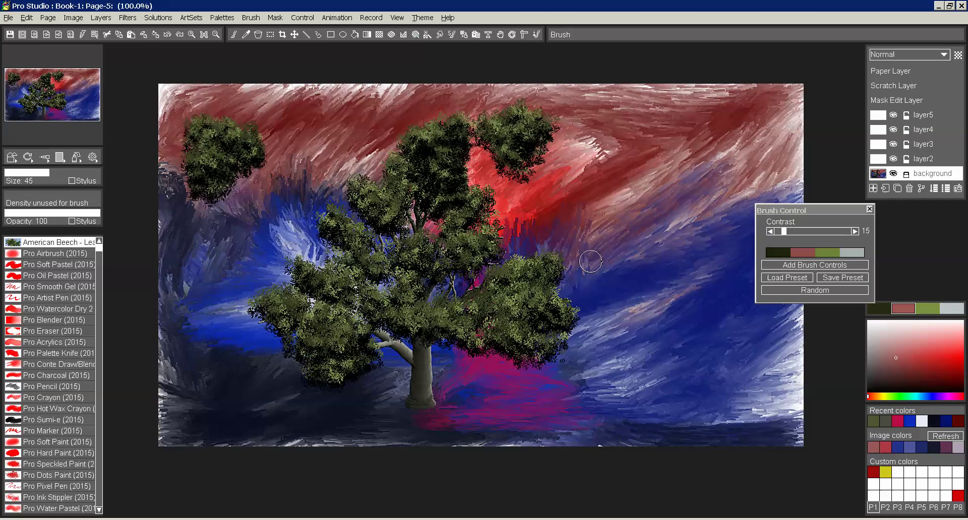